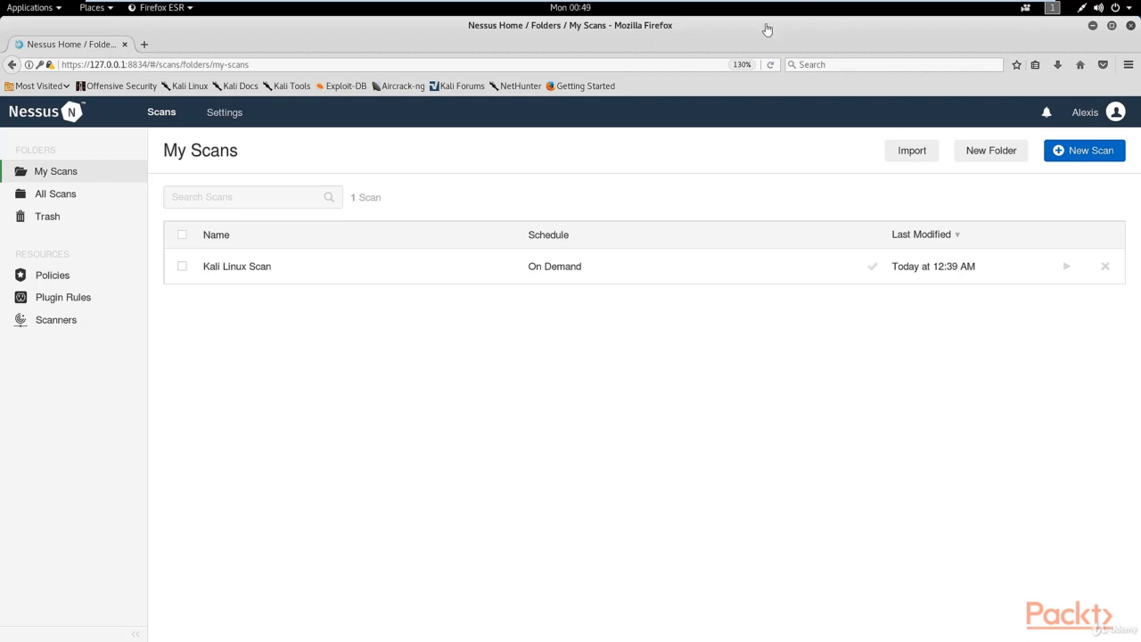
Switch to the Metasploitable2-Linux virtual machine to check its network configuration, and return to the Kali Linux virtual machine.
mouse_move(600, 12)
click(548, 10)
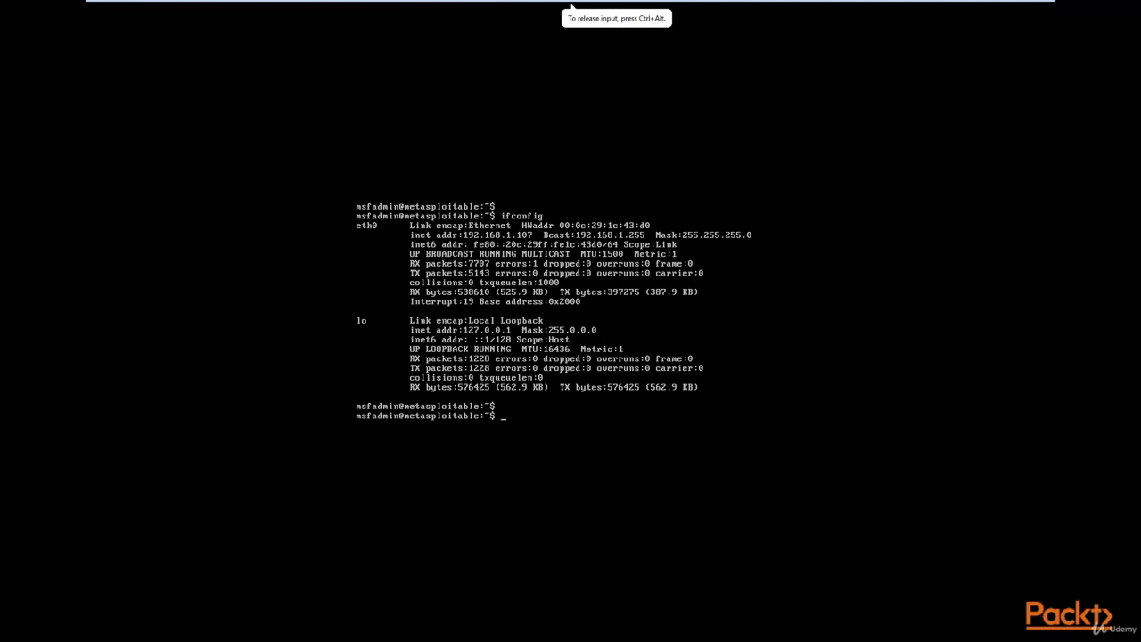
key(ctrl+alt)
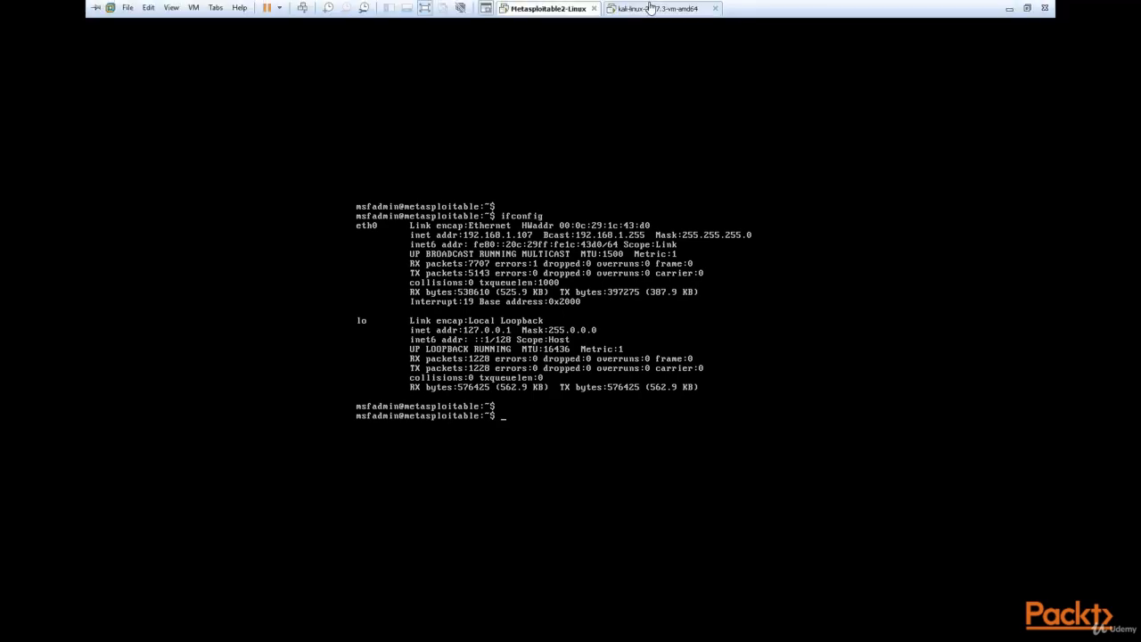
click(651, 9)
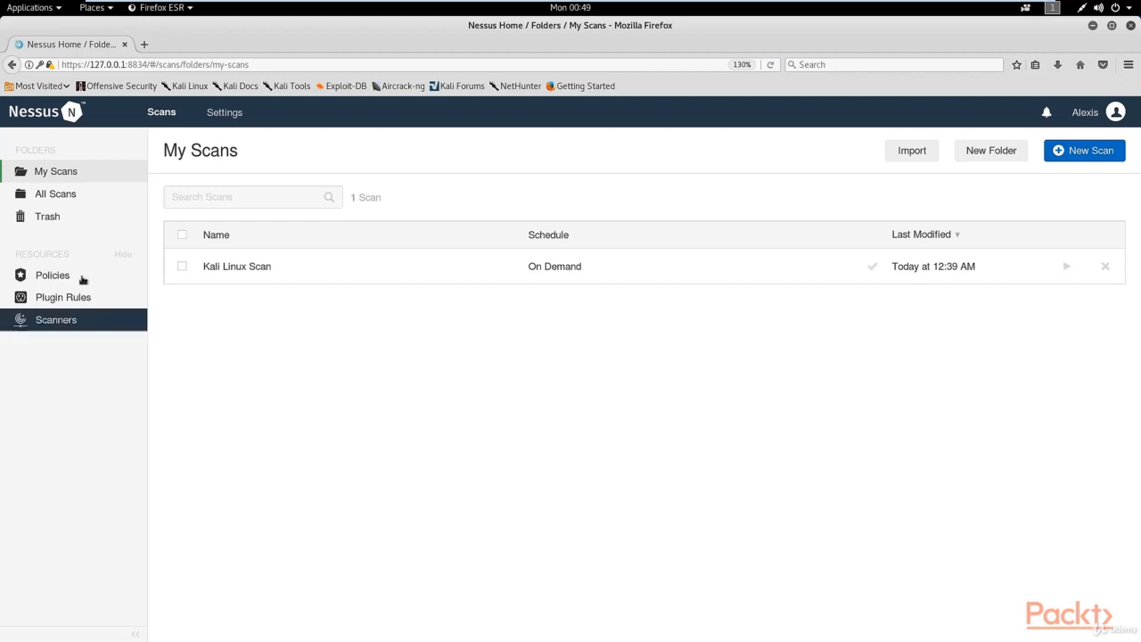
Create a new scan policy from the Advanced Scan template and name it "Metasploitable 2 Scan".
click(54, 277)
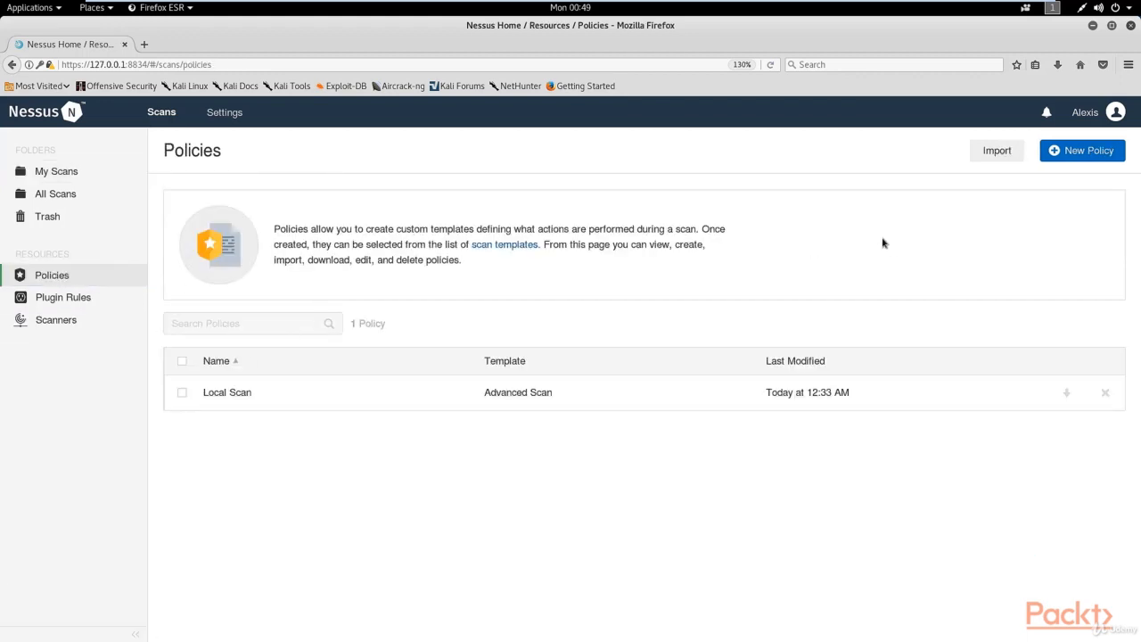
click(1079, 161)
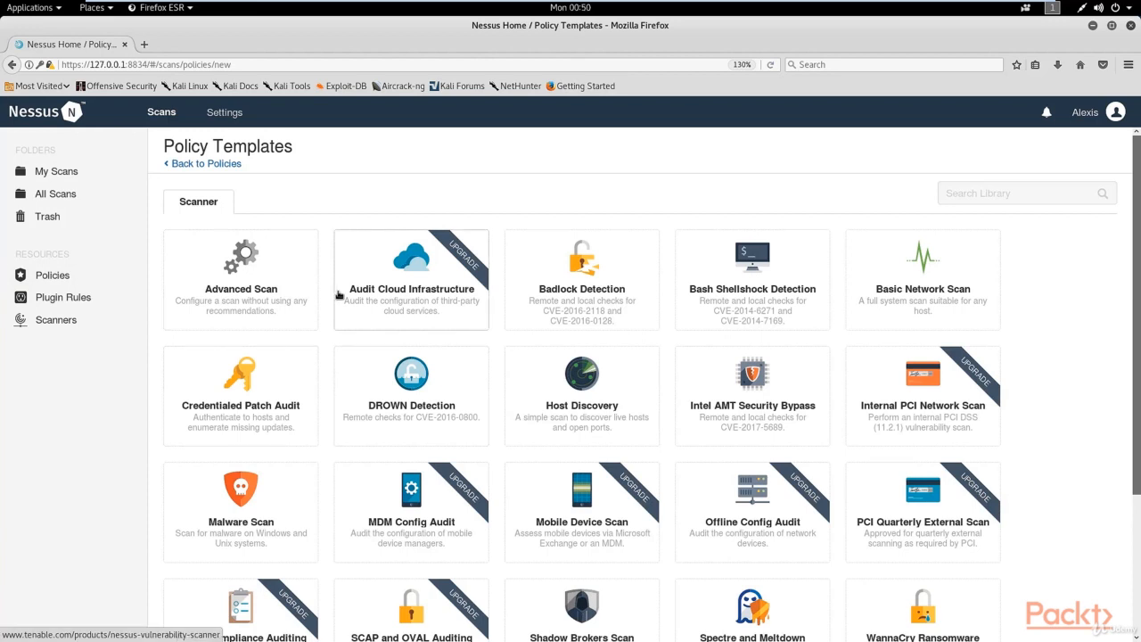
click(278, 297)
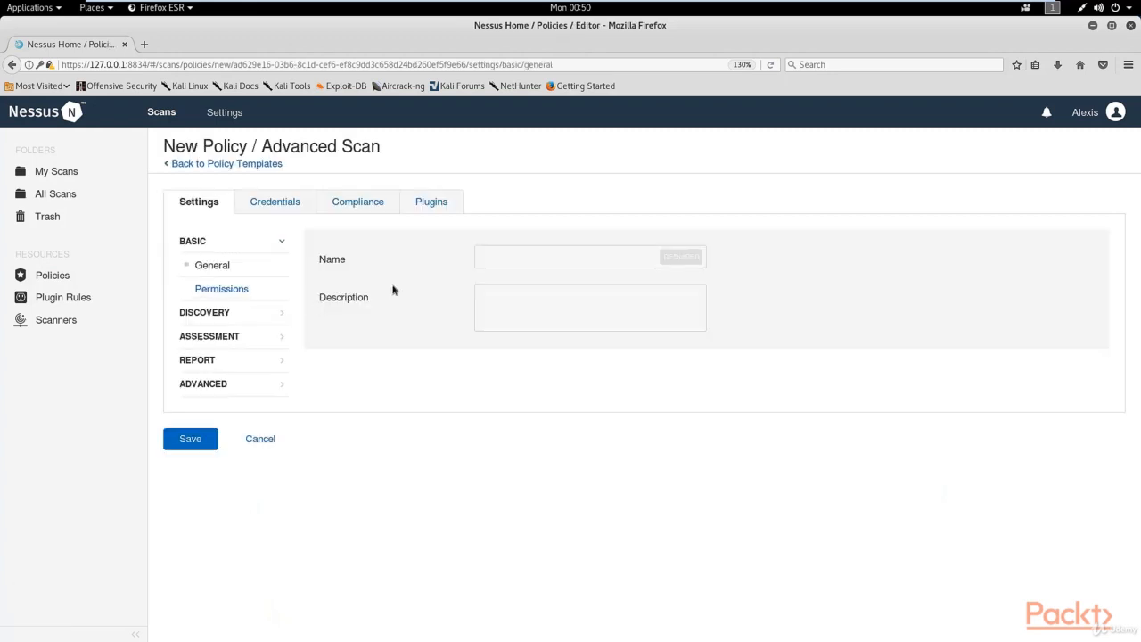
click(515, 254)
text(Metasploitable )
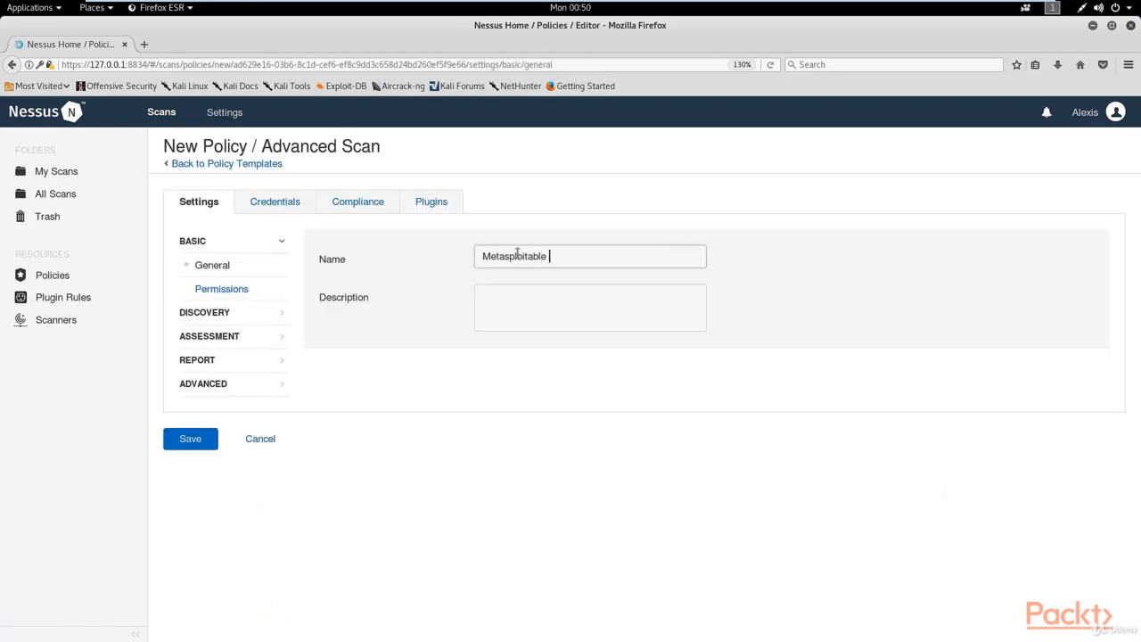
text(2 Scan)
In the policy's plugin settings, disable the AIX and Amazon Linux Local Security Checks families.
click(420, 204)
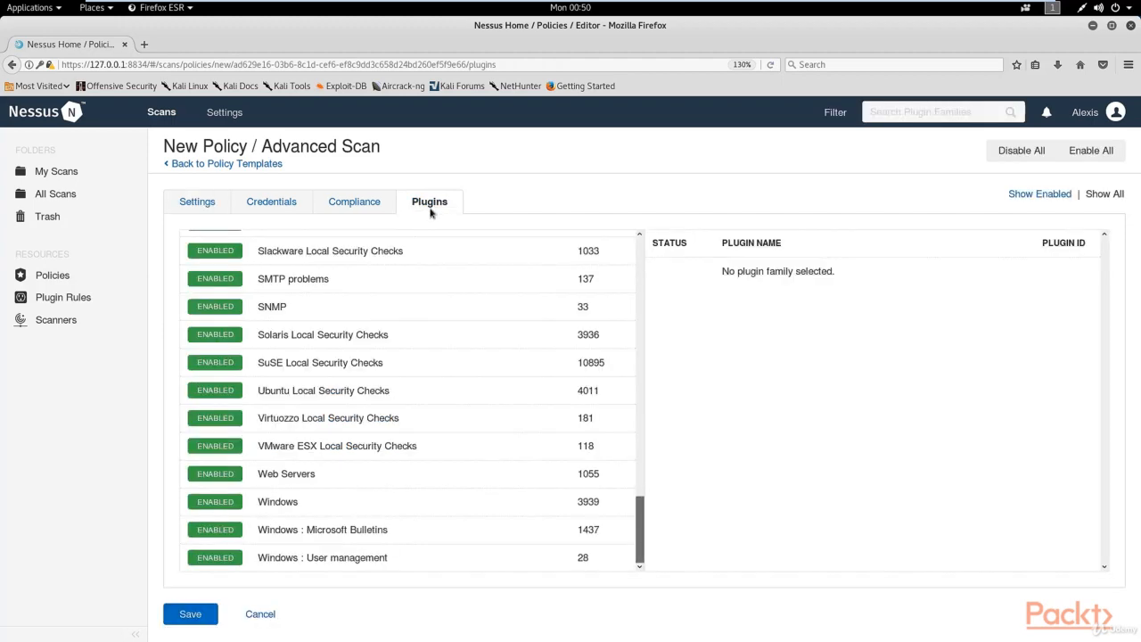
scroll(454, 300, up, 8)
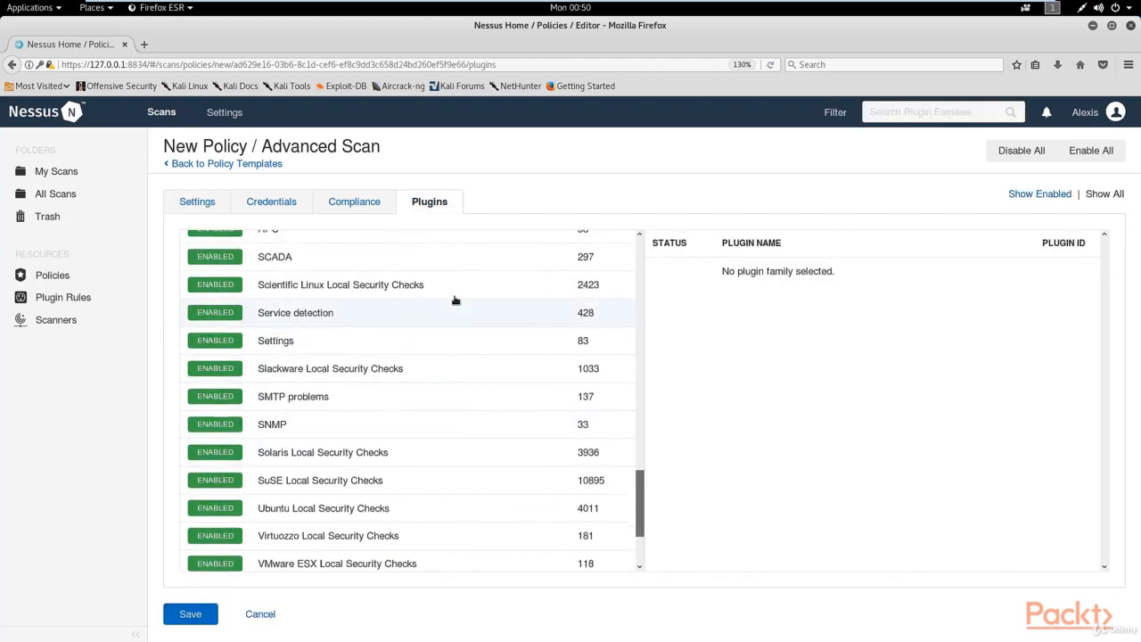
scroll(453, 301, up, 10)
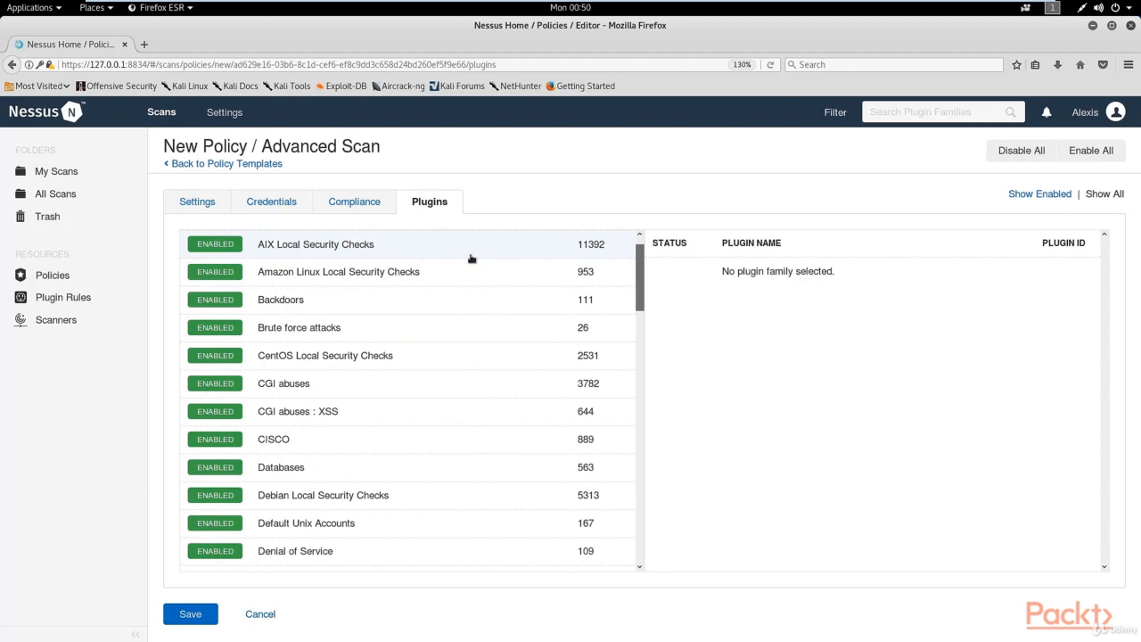
scroll(471, 258, up, 1)
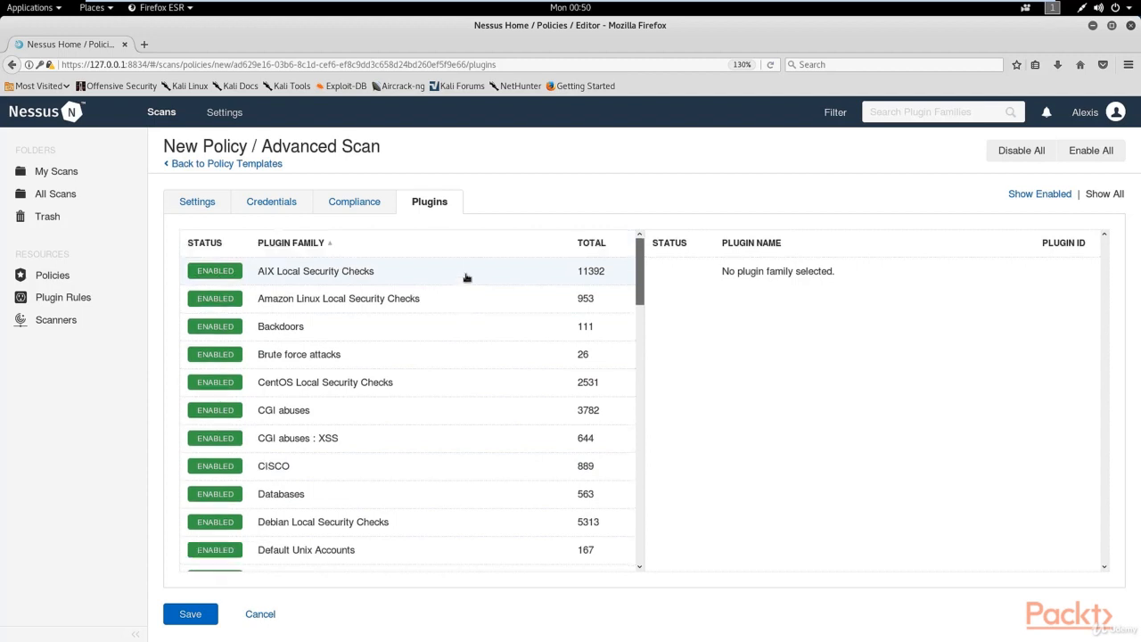
click(223, 271)
click(223, 299)
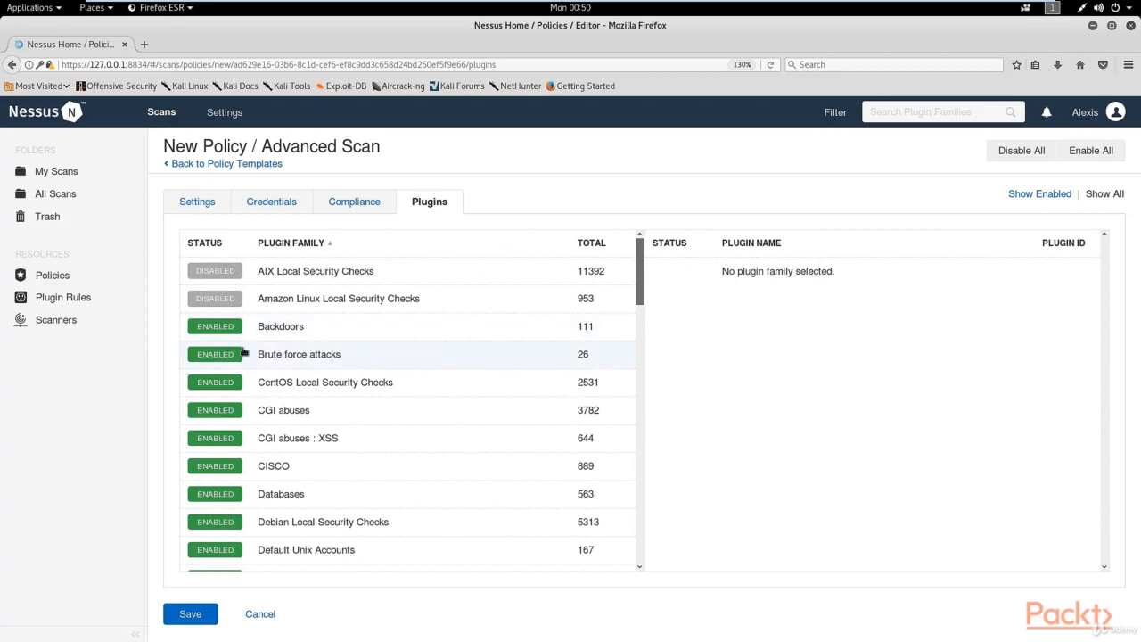
Disable the CGI abuses, CGI abuses : XSS, CISCO and Databases plugin families.
scroll(641, 305, down, 1)
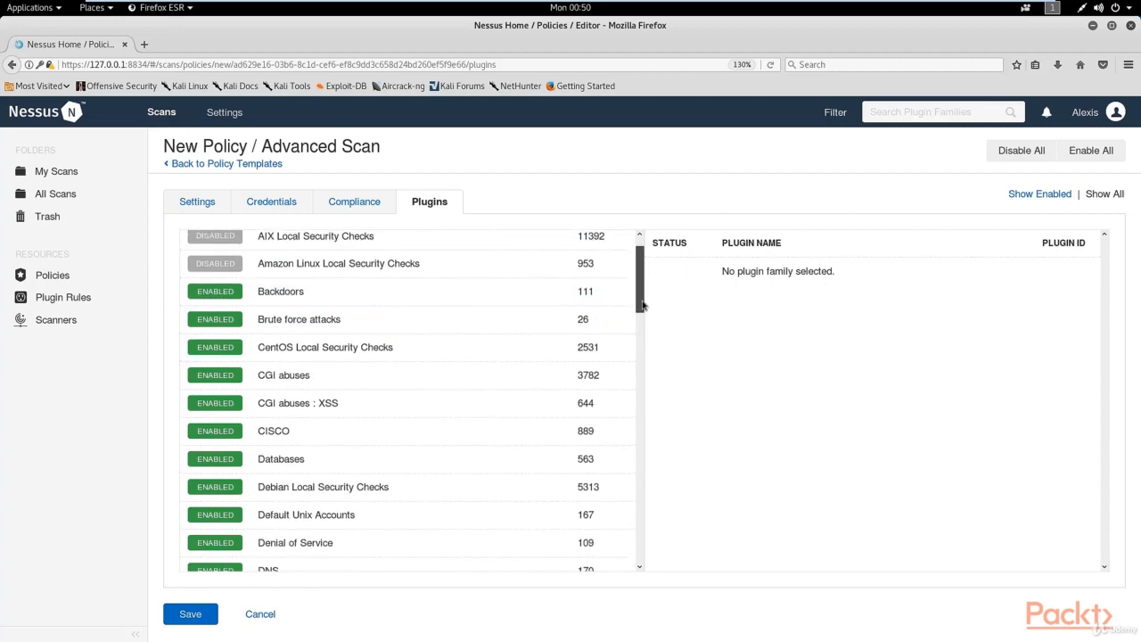
scroll(641, 305, up, 1)
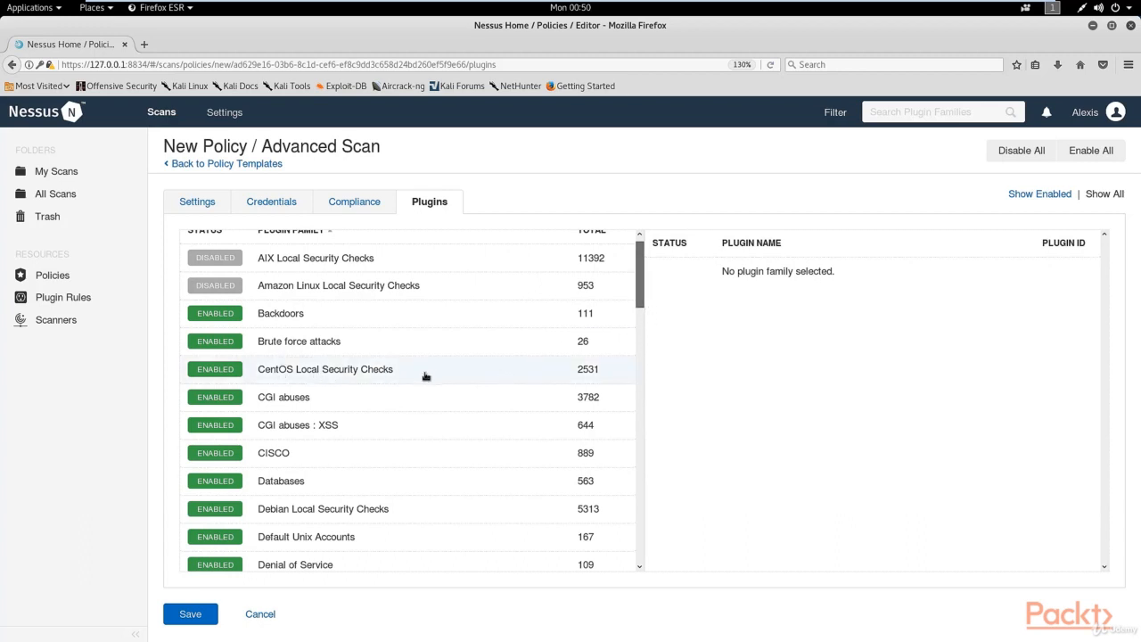
scroll(596, 345, up, 1)
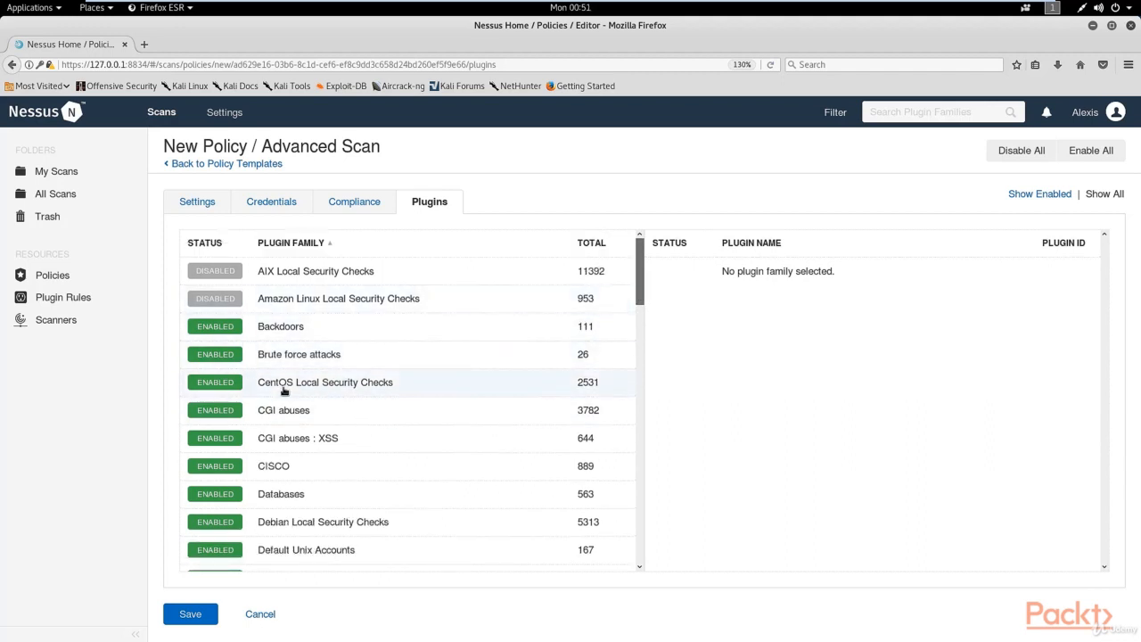
click(210, 411)
click(223, 443)
click(223, 470)
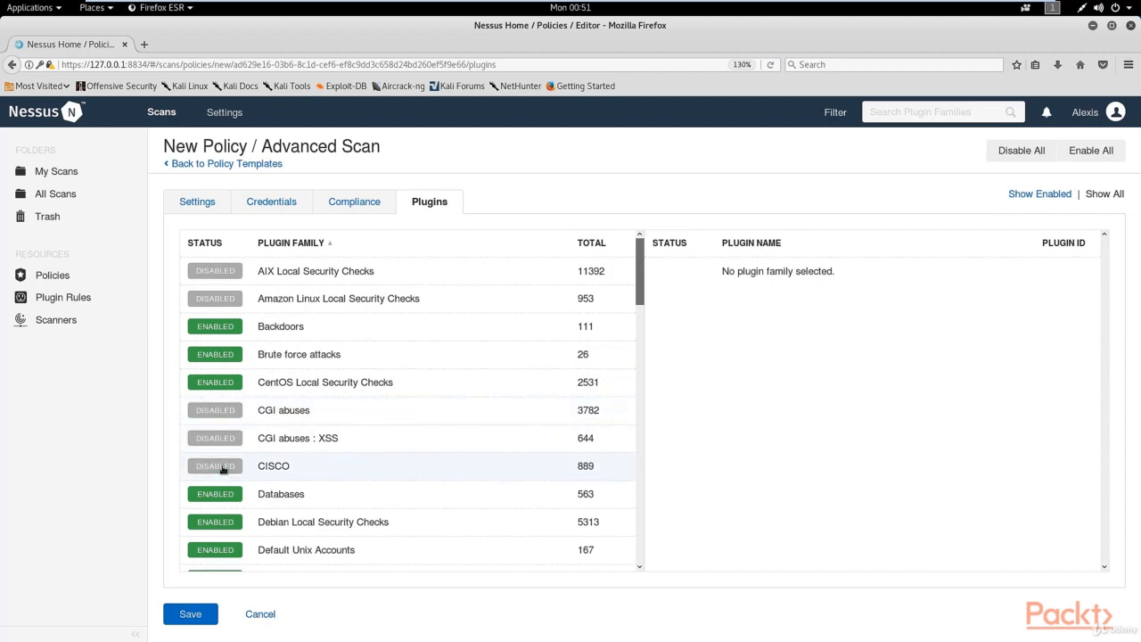
click(217, 496)
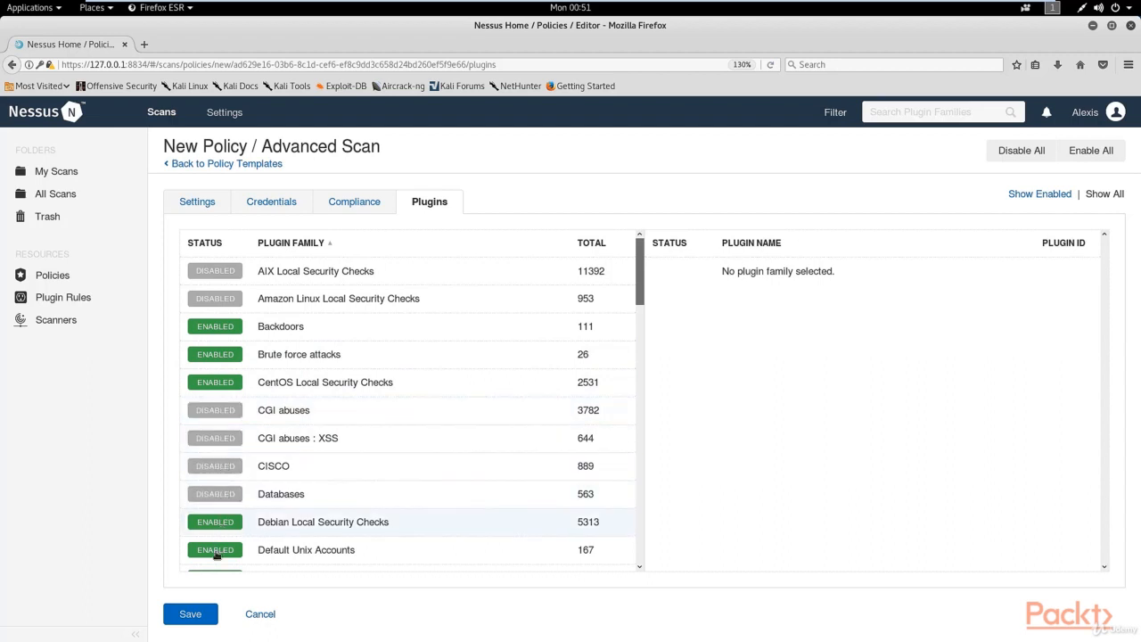
Disable the Debian Local Security Checks, Default Unix Accounts and Denial of Service plugin families.
click(221, 526)
click(218, 553)
scroll(261, 502, down, 3)
click(219, 462)
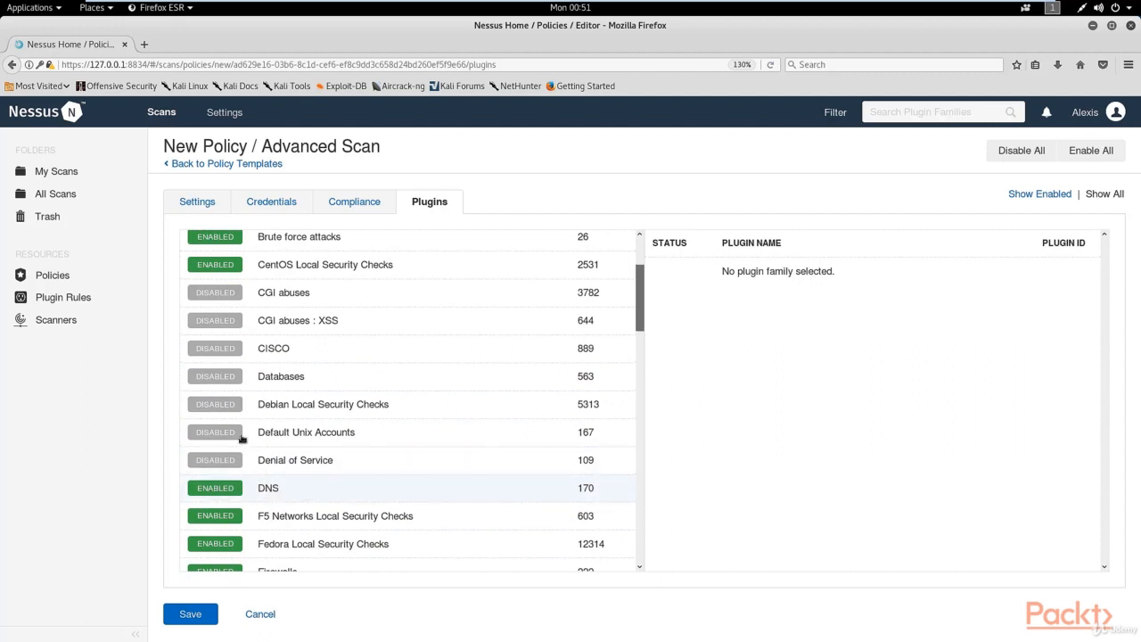
Re-enable Debian Local Security Checks, Default Unix Accounts and Denial of Service, and disable the F5 Networks and Fedora Local Security Checks families.
click(217, 405)
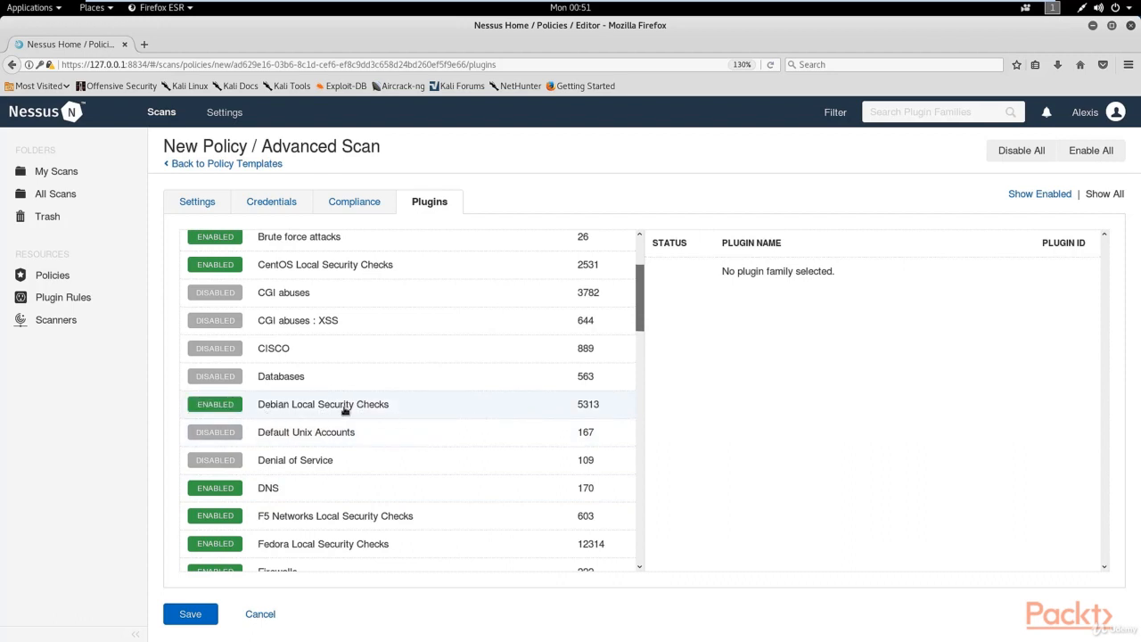
scroll(340, 407, down, 2)
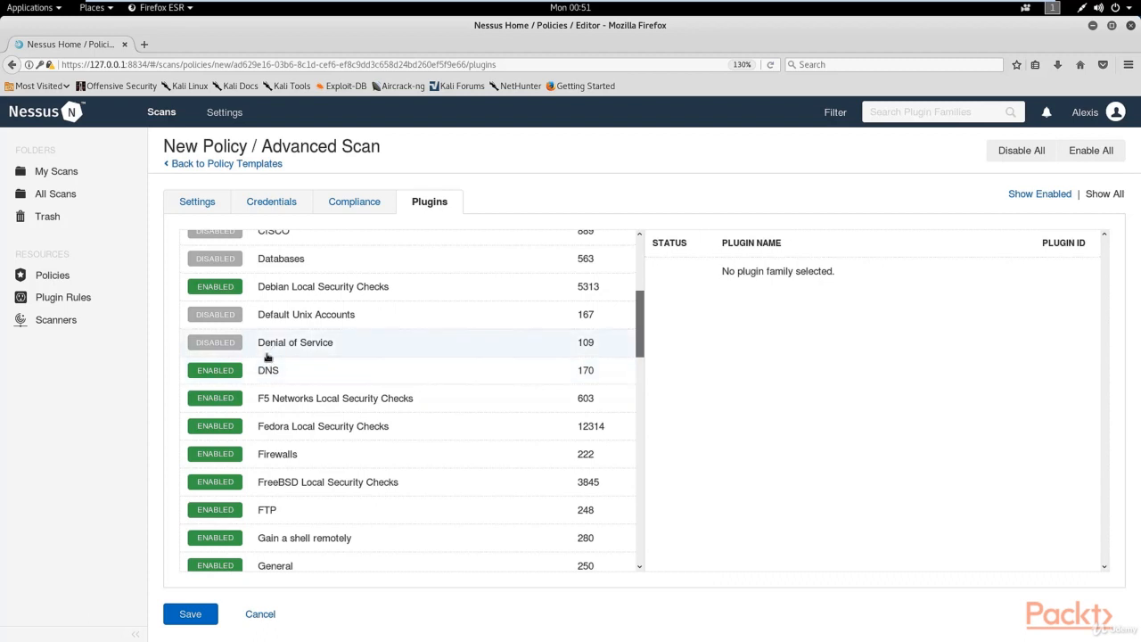
click(216, 315)
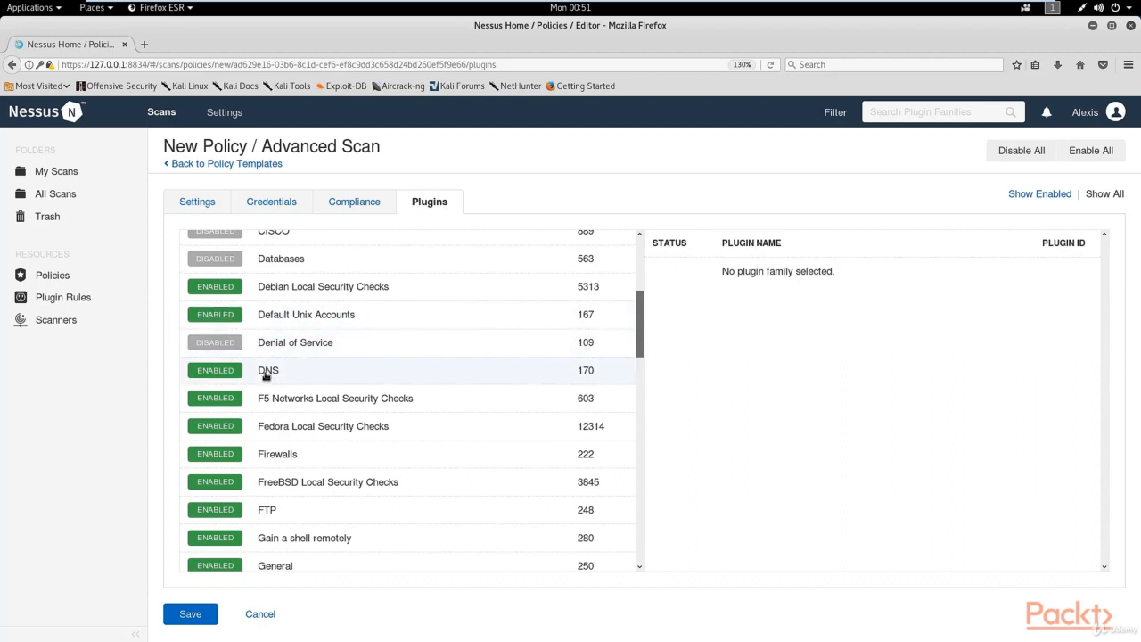
click(221, 402)
click(228, 428)
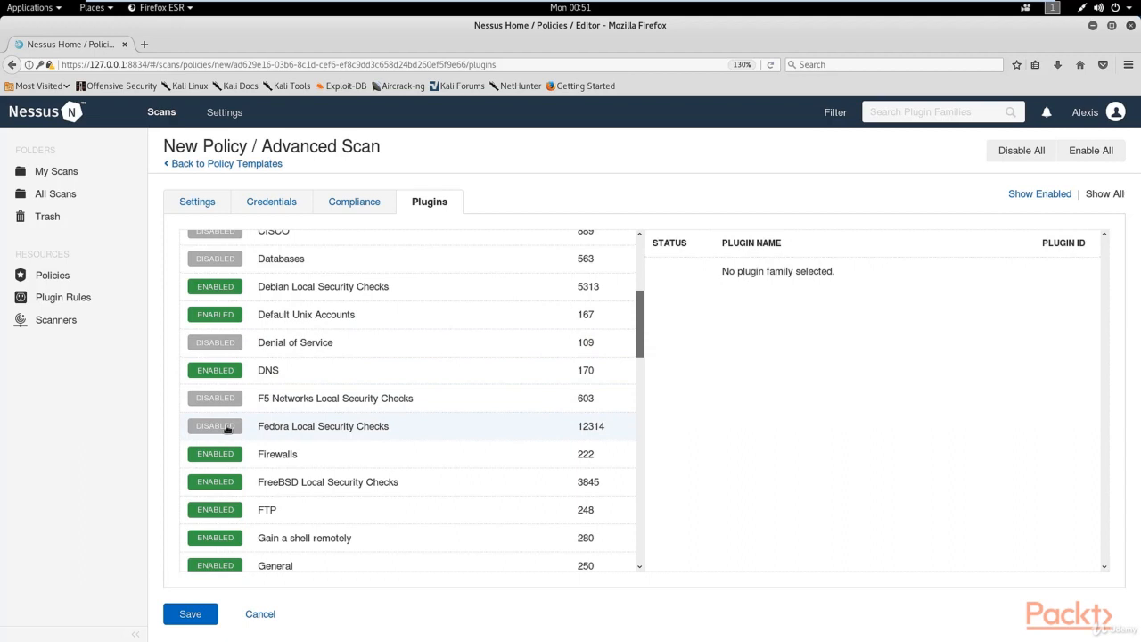
click(222, 342)
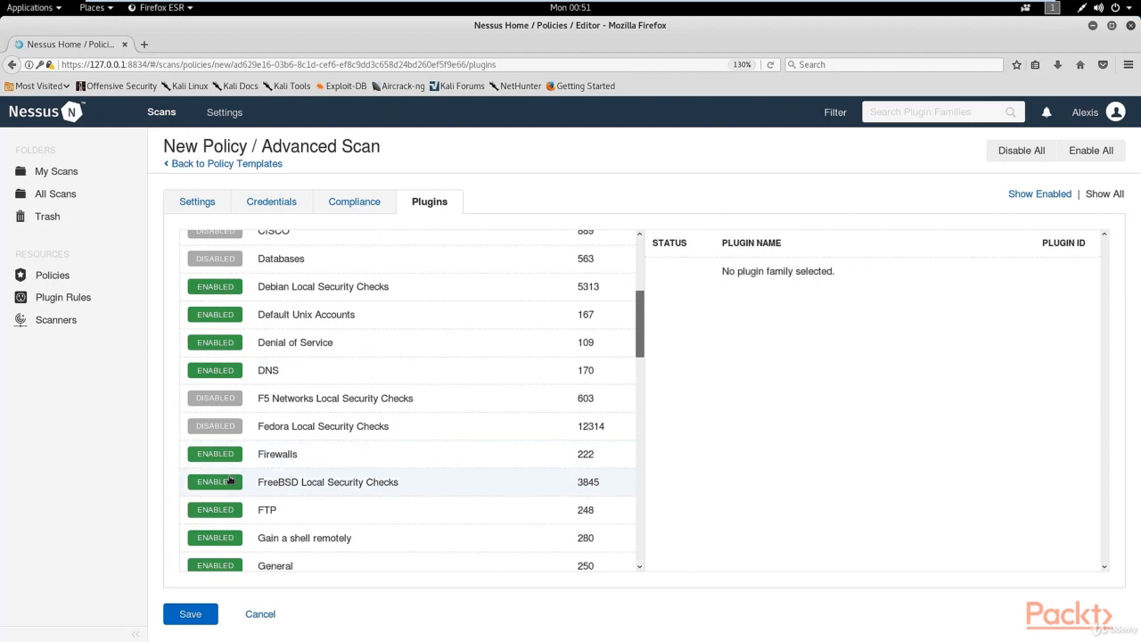
click(224, 513)
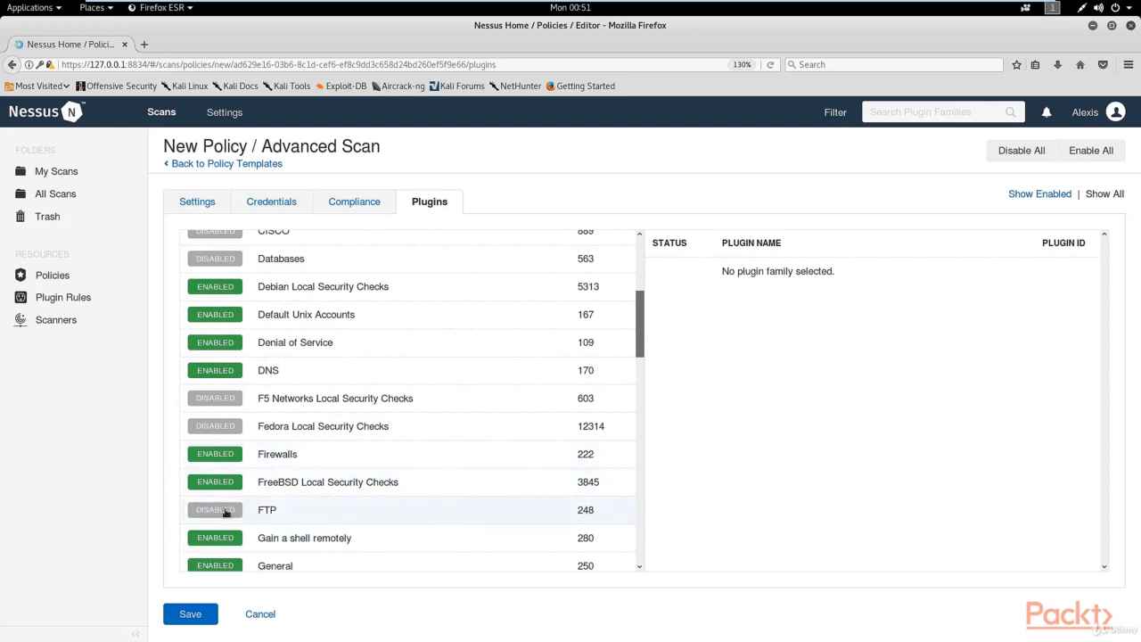
click(225, 512)
Disable Incident Response and the Huawei, Junos, MacOS X and Mandriva Local Security Checks plugin families.
scroll(234, 450, down, 3)
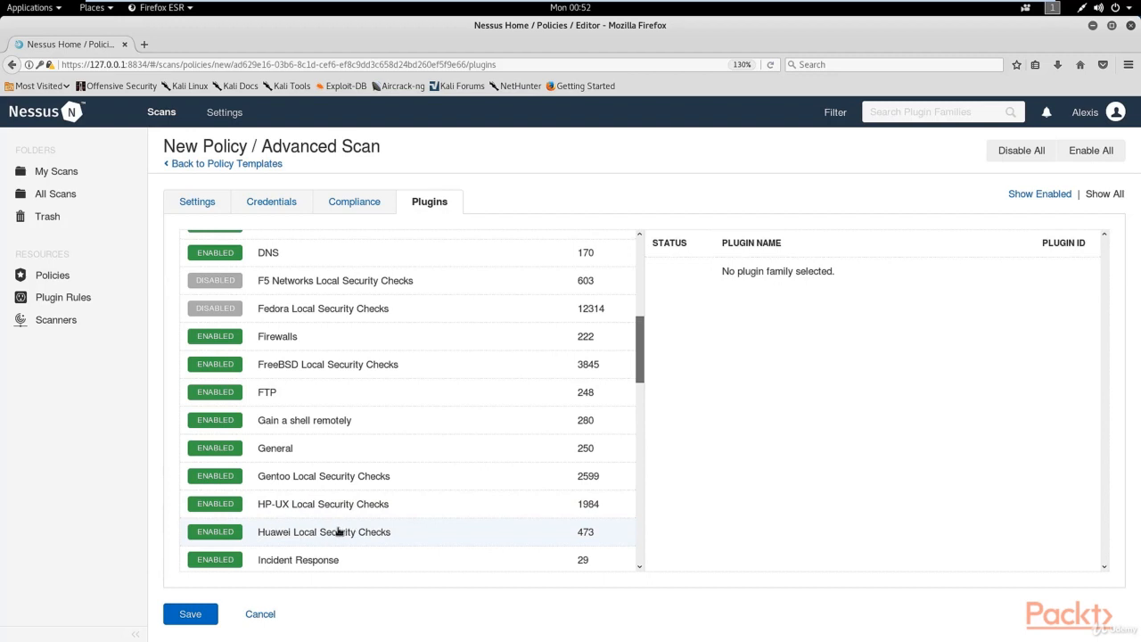
click(234, 535)
click(233, 561)
scroll(239, 535, down, 3)
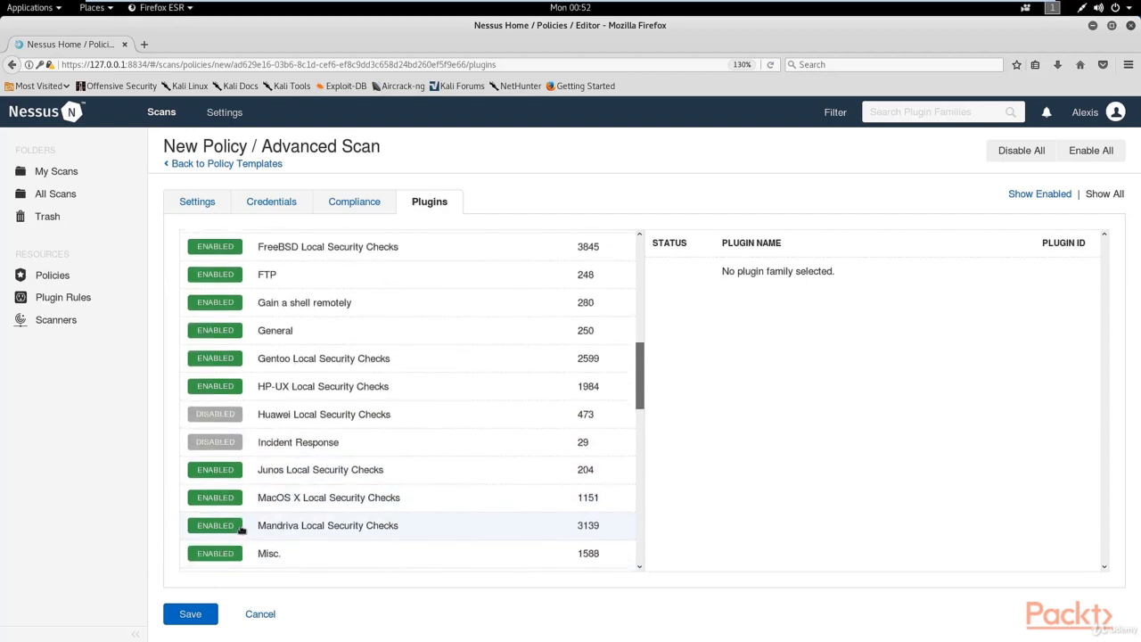
click(221, 478)
click(222, 499)
click(216, 529)
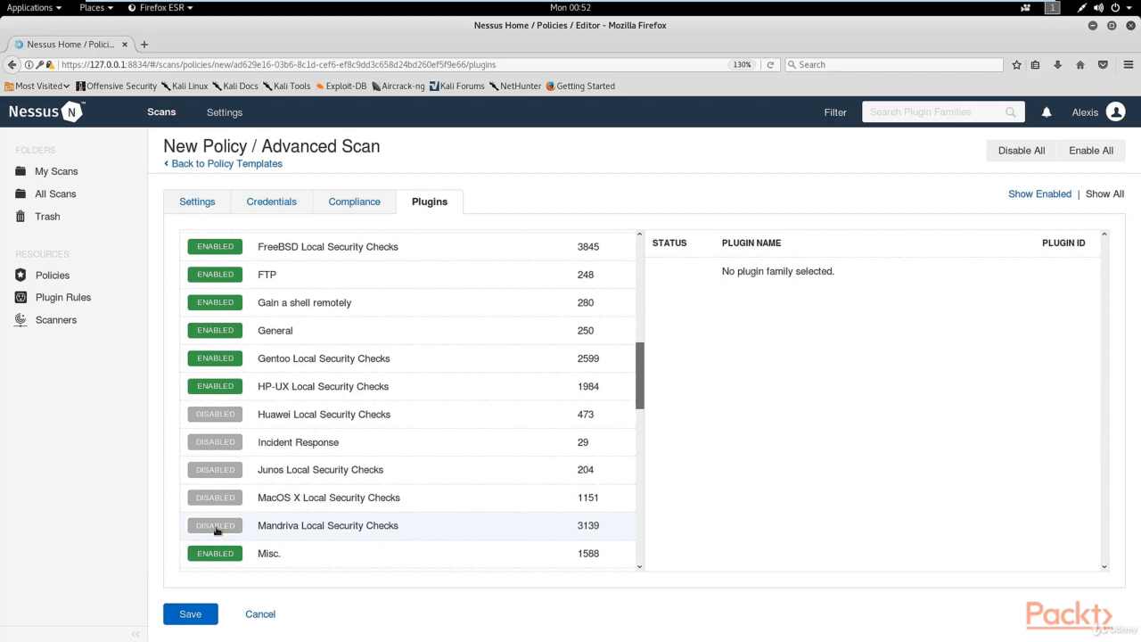
Disable Mobile Devices, Netware and the Oracle Linux, OracleVM and Palo Alto Local Security Checks plugin families.
scroll(215, 530, down, 3)
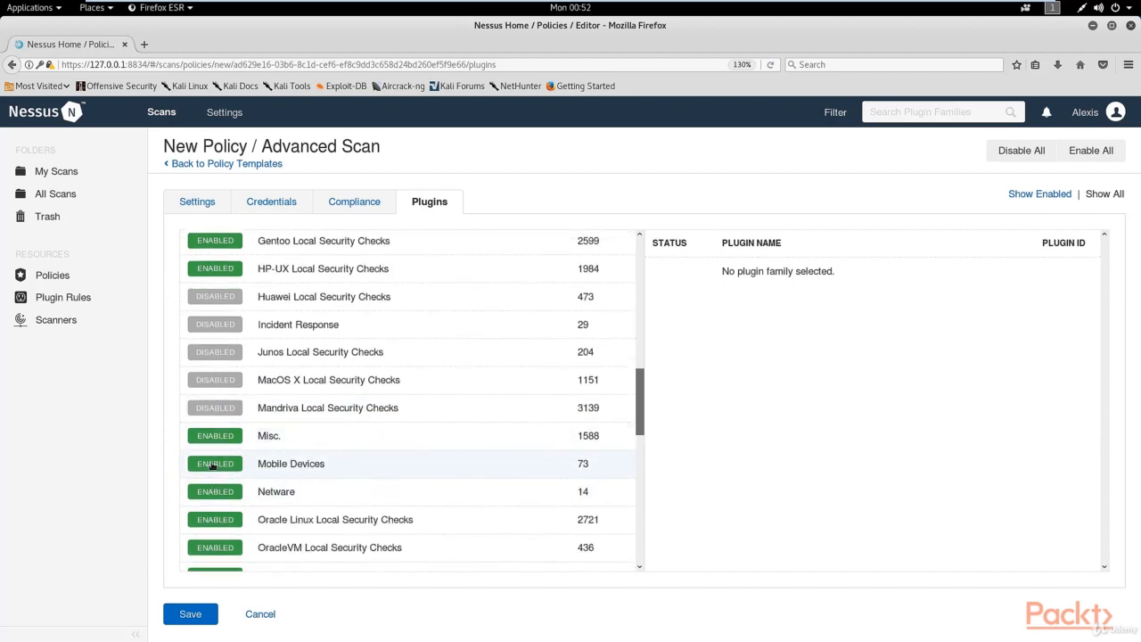
click(210, 464)
click(217, 493)
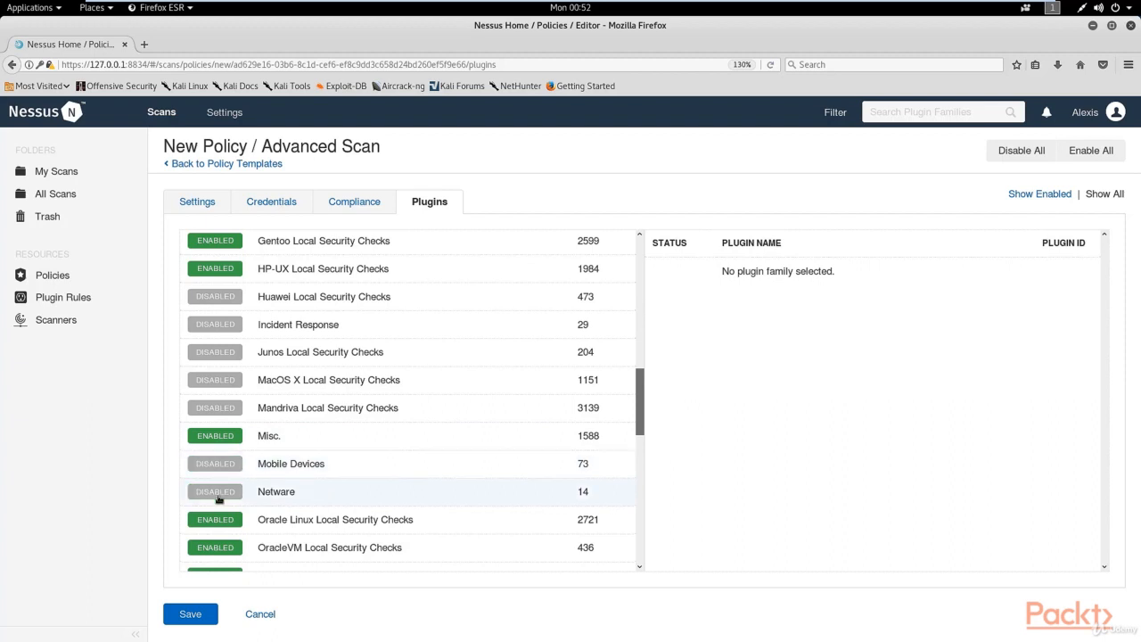
scroll(218, 493, down, 3)
click(206, 406)
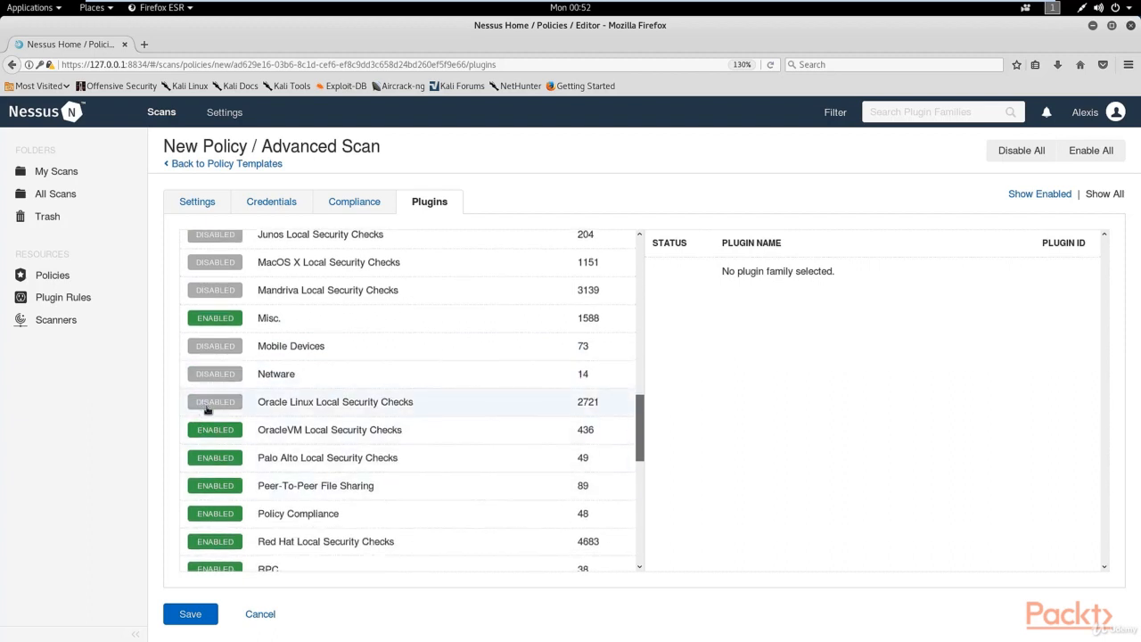
click(224, 431)
click(223, 464)
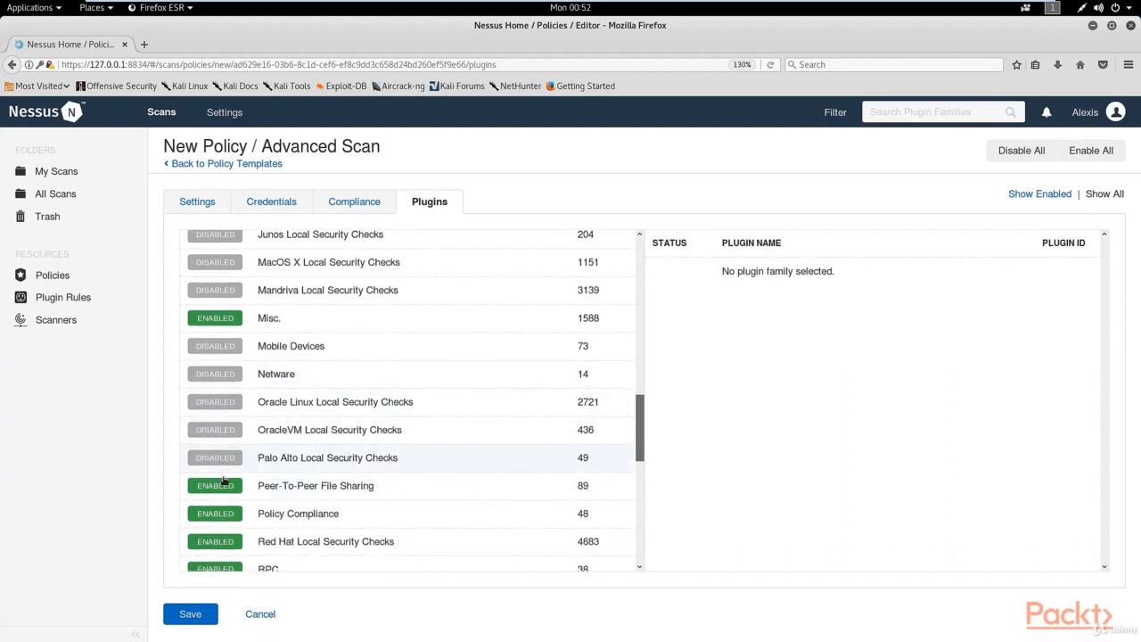
View the plugins in the Peer-To-Peer File Sharing family, and disable that family and Policy Compliance.
click(377, 497)
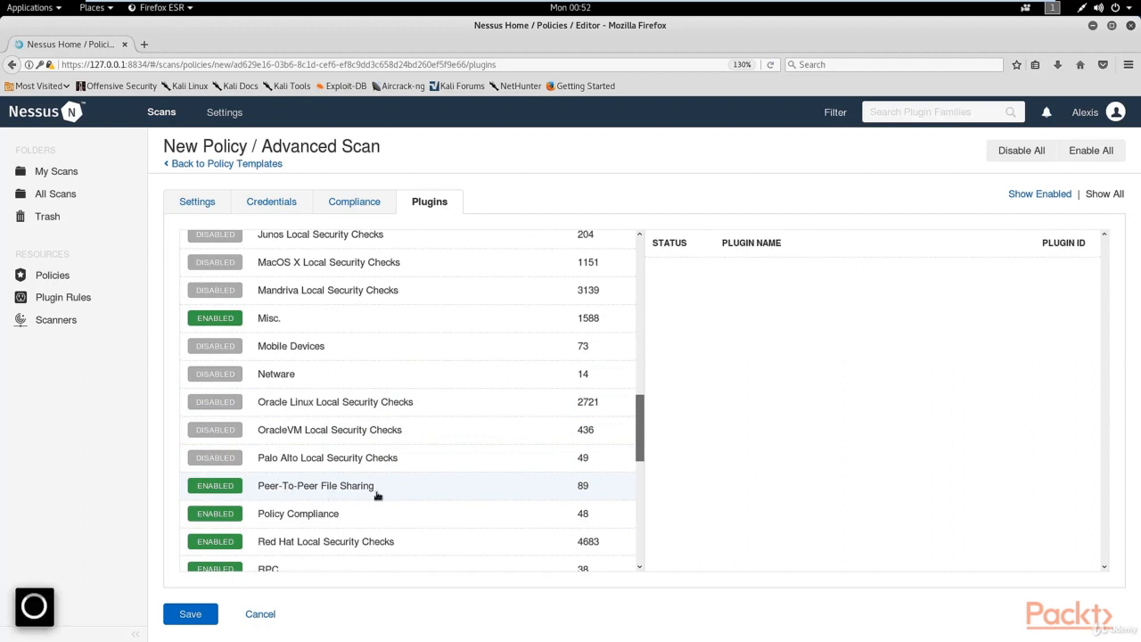
scroll(300, 471, down, 3)
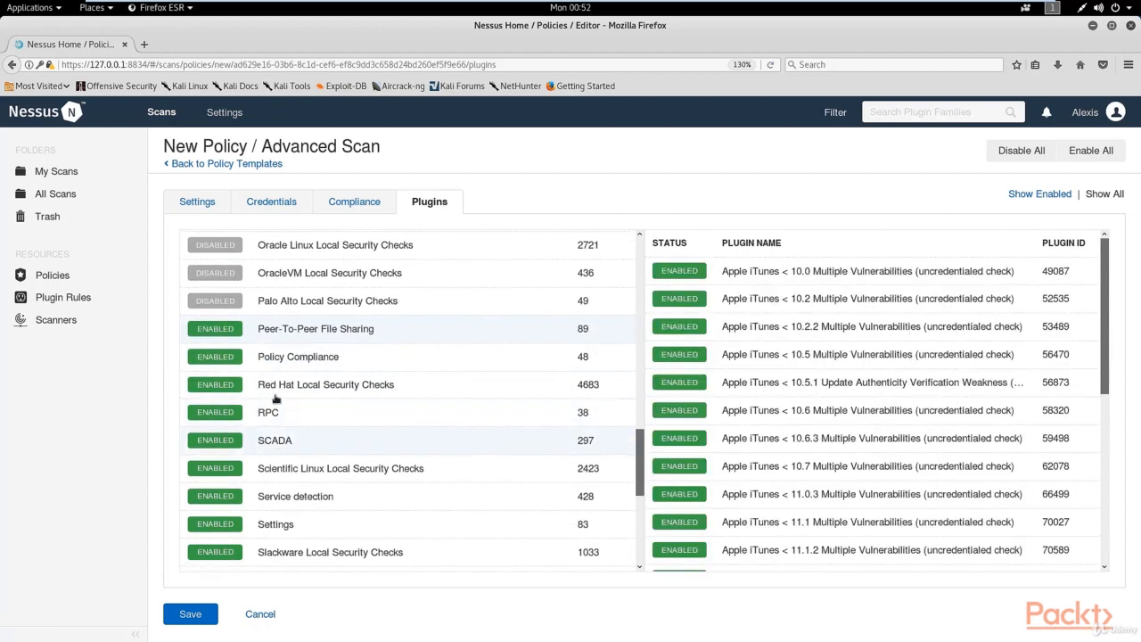
click(227, 331)
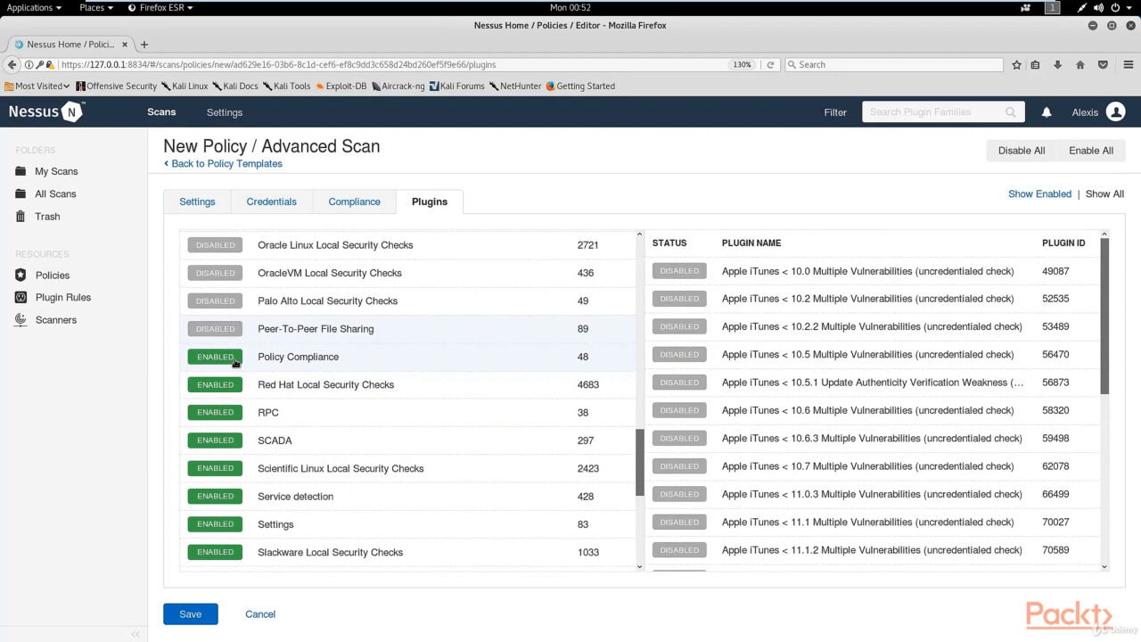
click(234, 360)
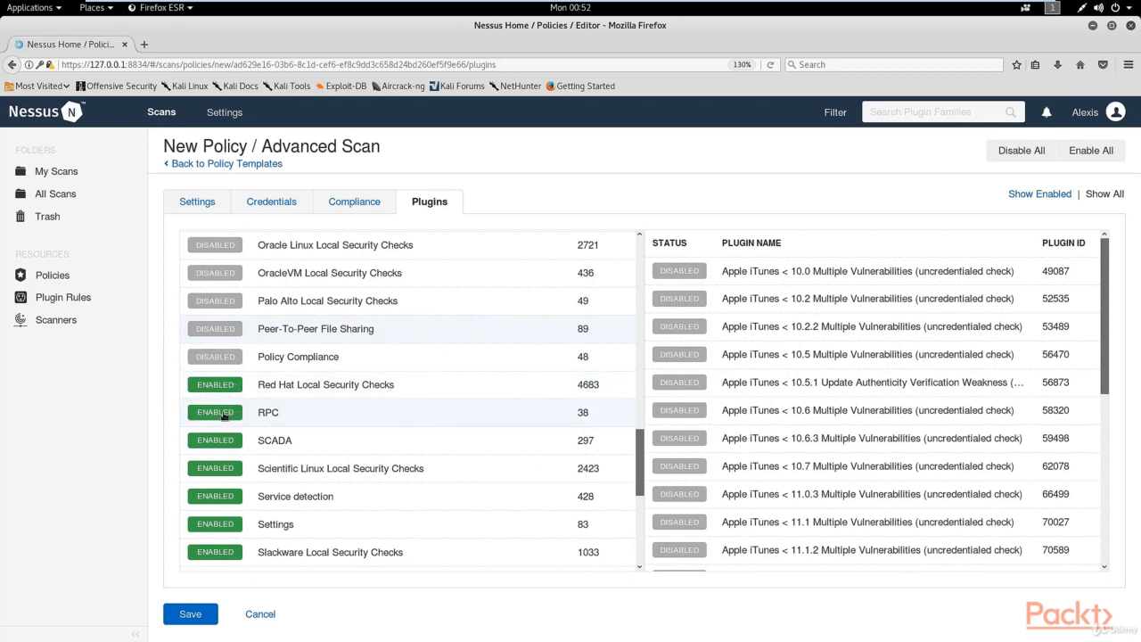
Disable the RPC, SCADA, Settings, Scientific Linux Local Security Checks and Slackware Local Security Checks plugin families.
click(224, 414)
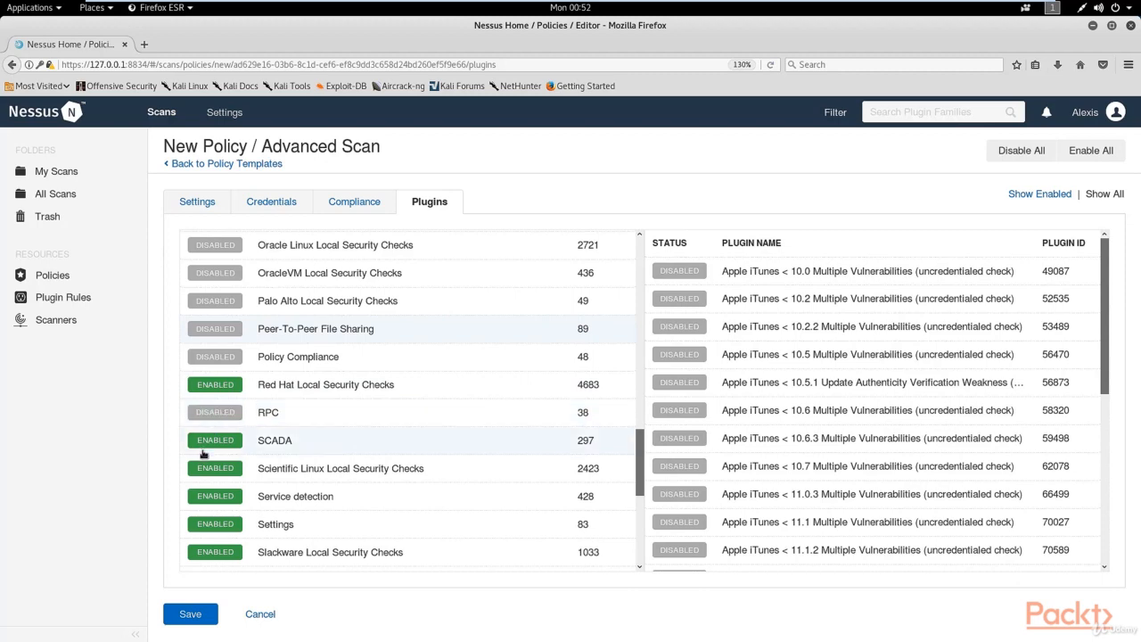
click(204, 450)
click(219, 471)
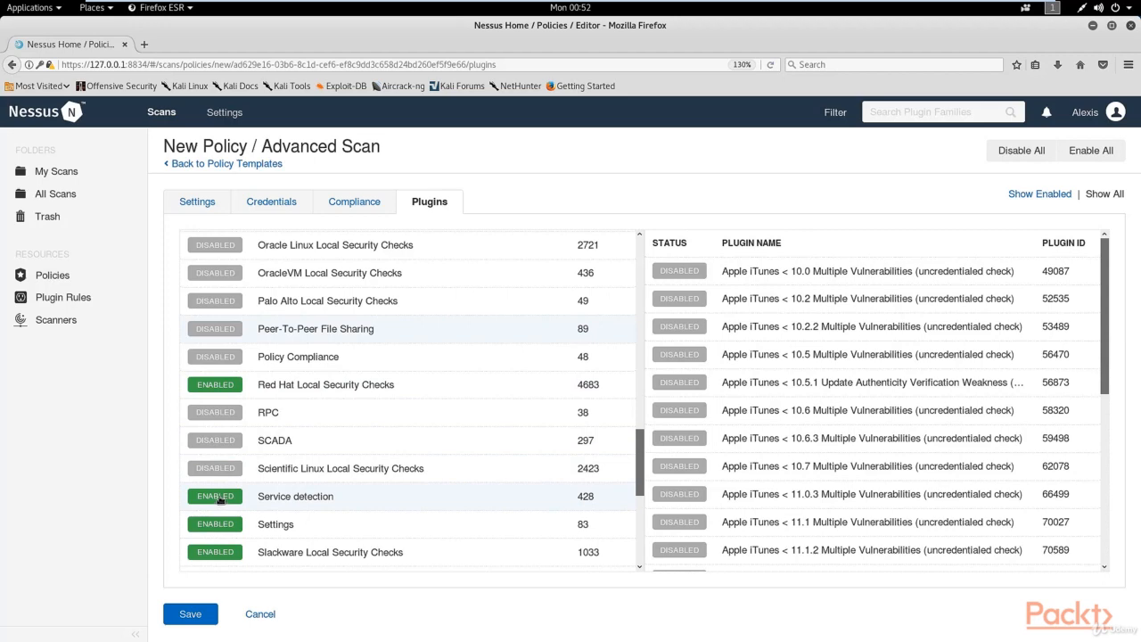
scroll(264, 503, down, 5)
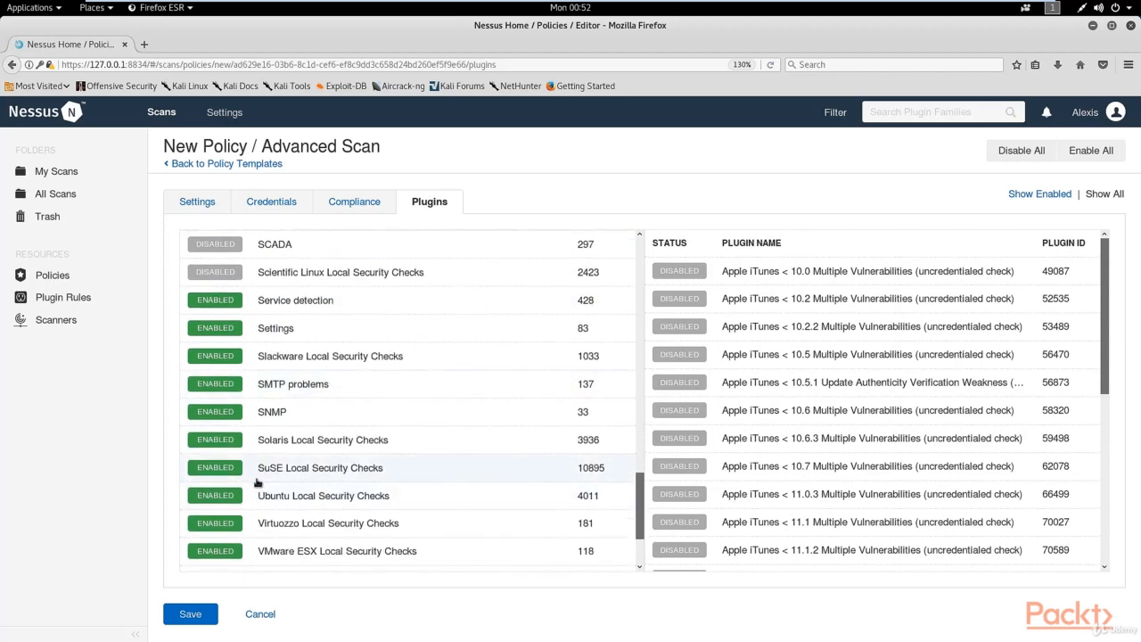
click(222, 358)
click(217, 328)
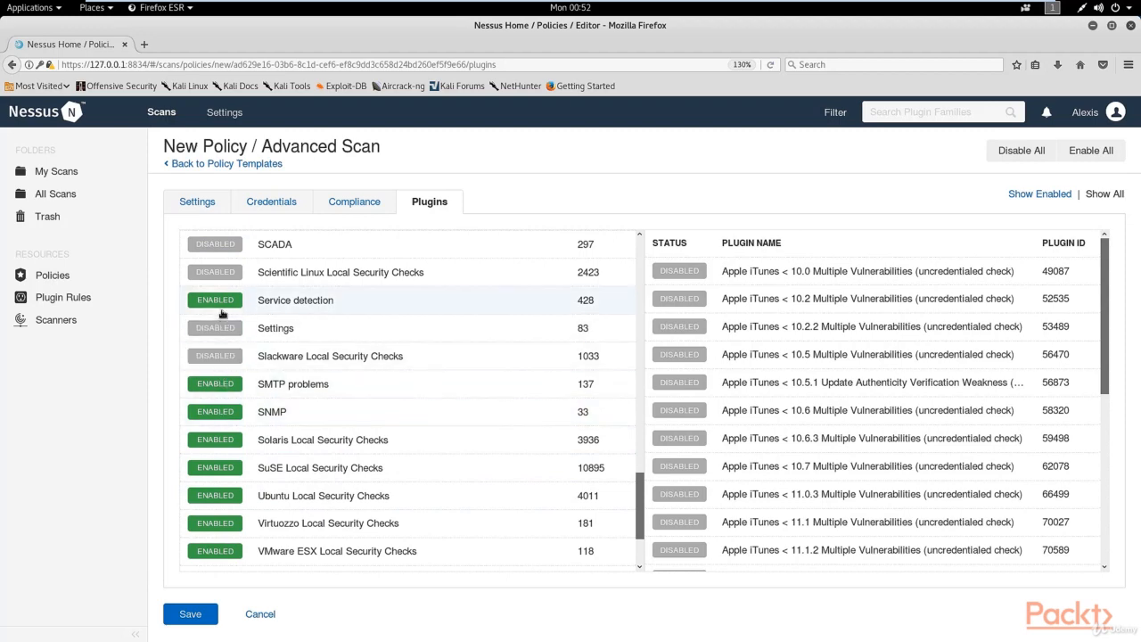
Disable the Windows, Windows : Microsoft Bulletins and Windows : User management plugin families.
click(222, 442)
click(222, 442)
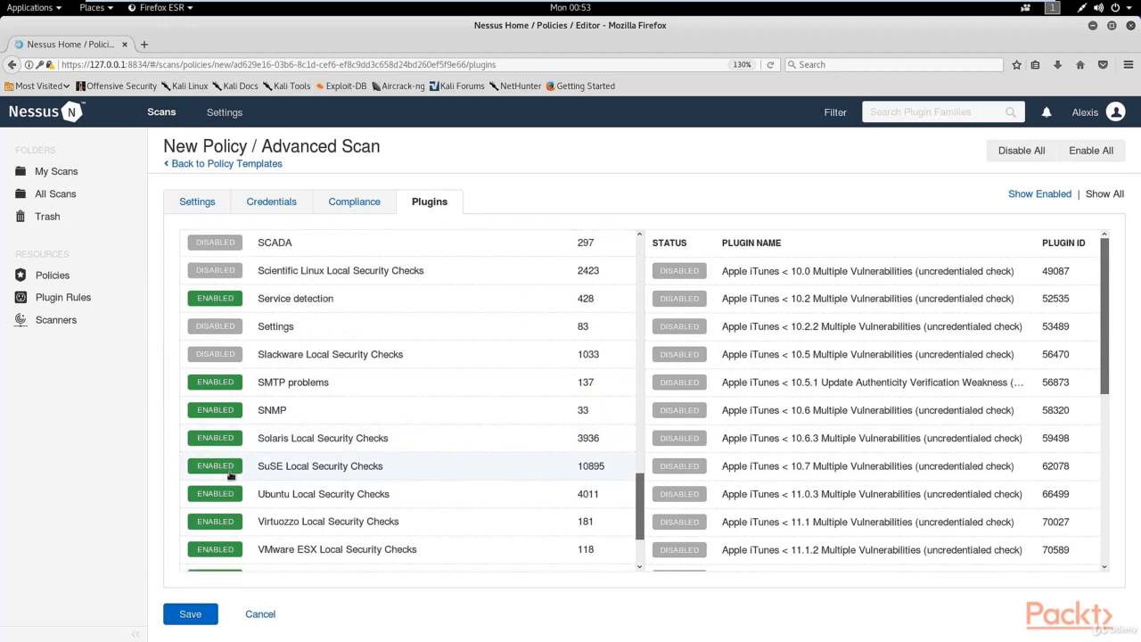
scroll(229, 477, down, 2)
click(222, 558)
click(222, 533)
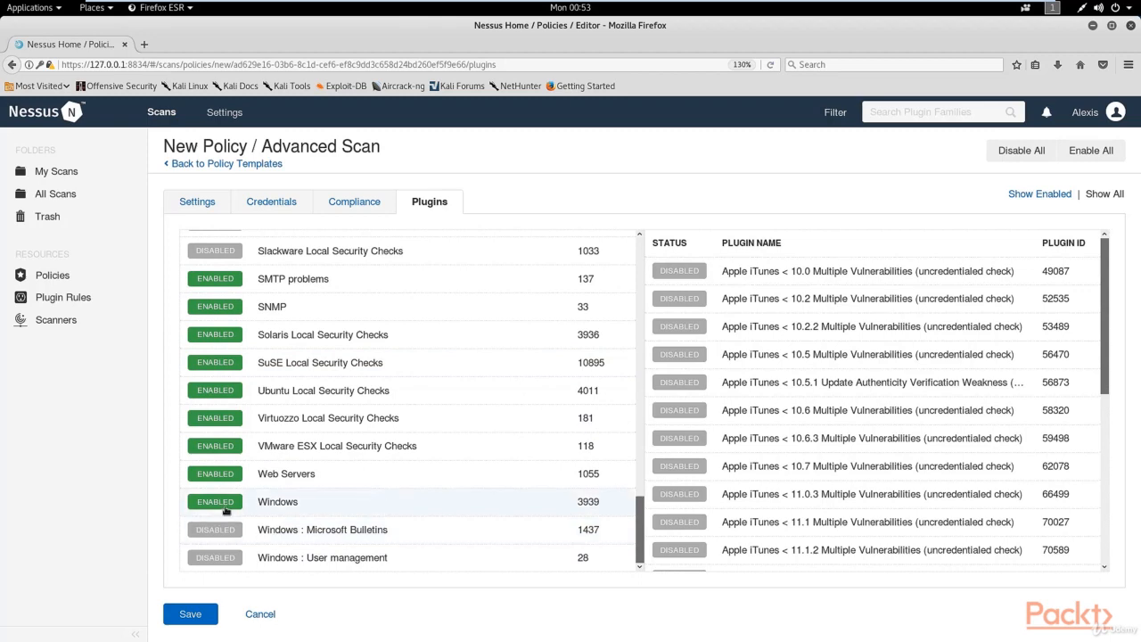
click(223, 503)
Disable Web Servers and the VMware ESX, Virtuozzo and Solaris Local Security Checks plugin families, keeping Ubuntu enabled.
click(223, 475)
click(224, 439)
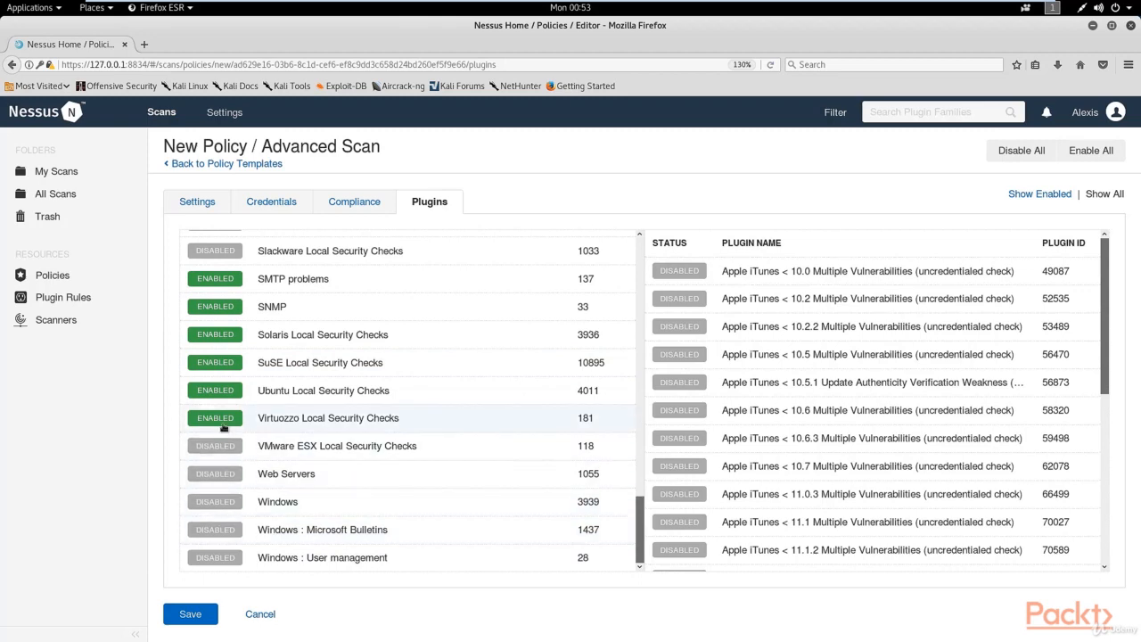
click(222, 418)
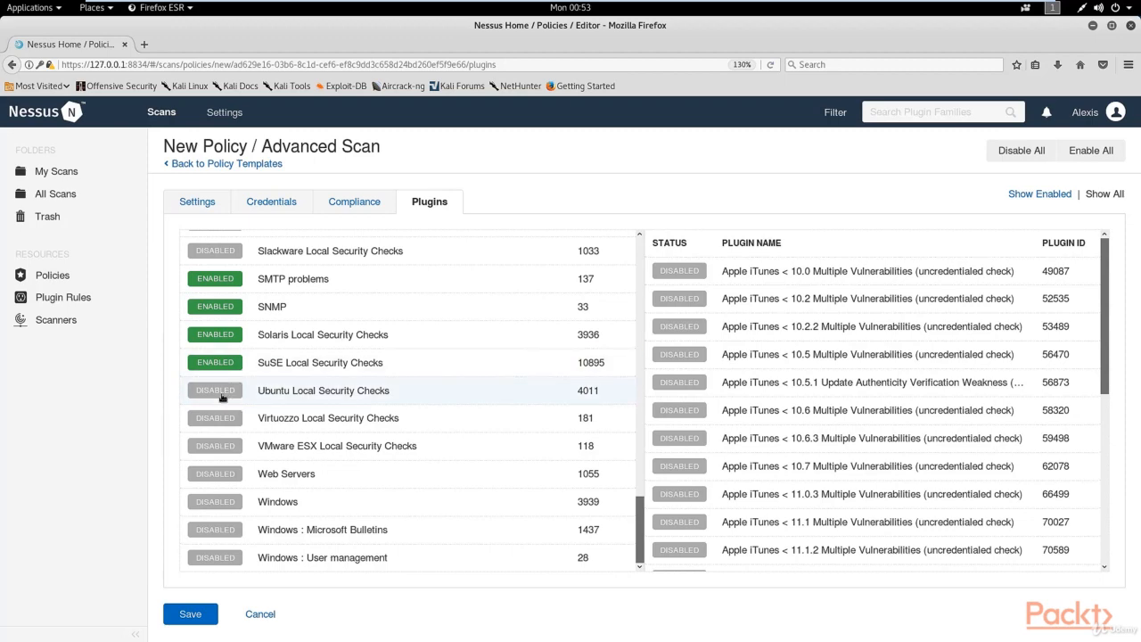
click(220, 342)
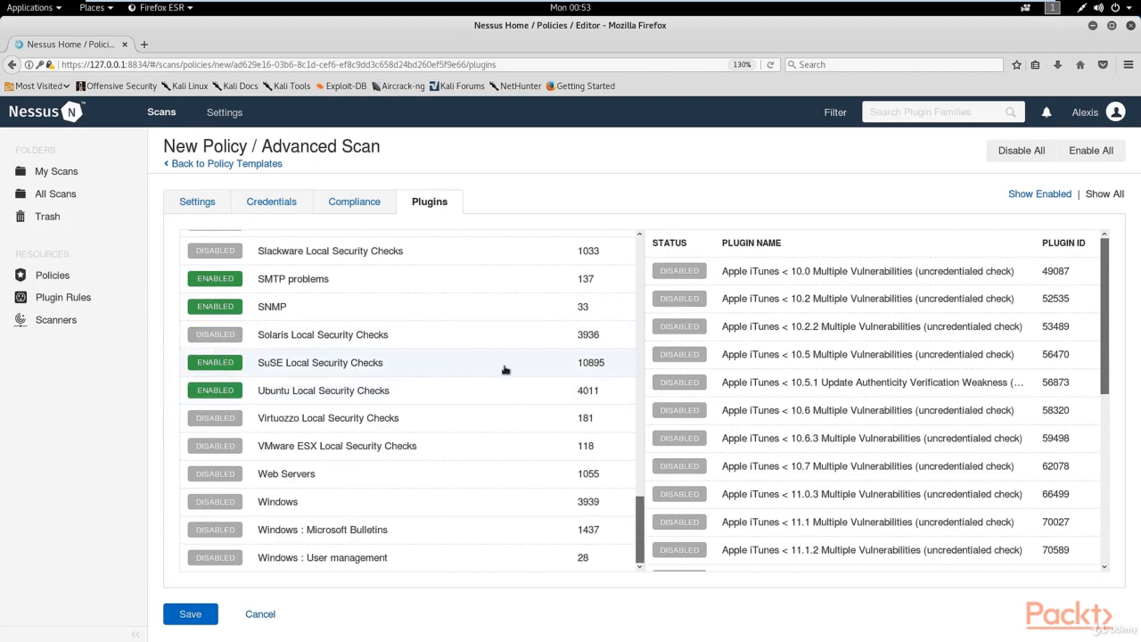
Review the enabled and disabled plugin families across the whole list and save the policy.
scroll(504, 369, up, 1)
scroll(505, 369, up, 15)
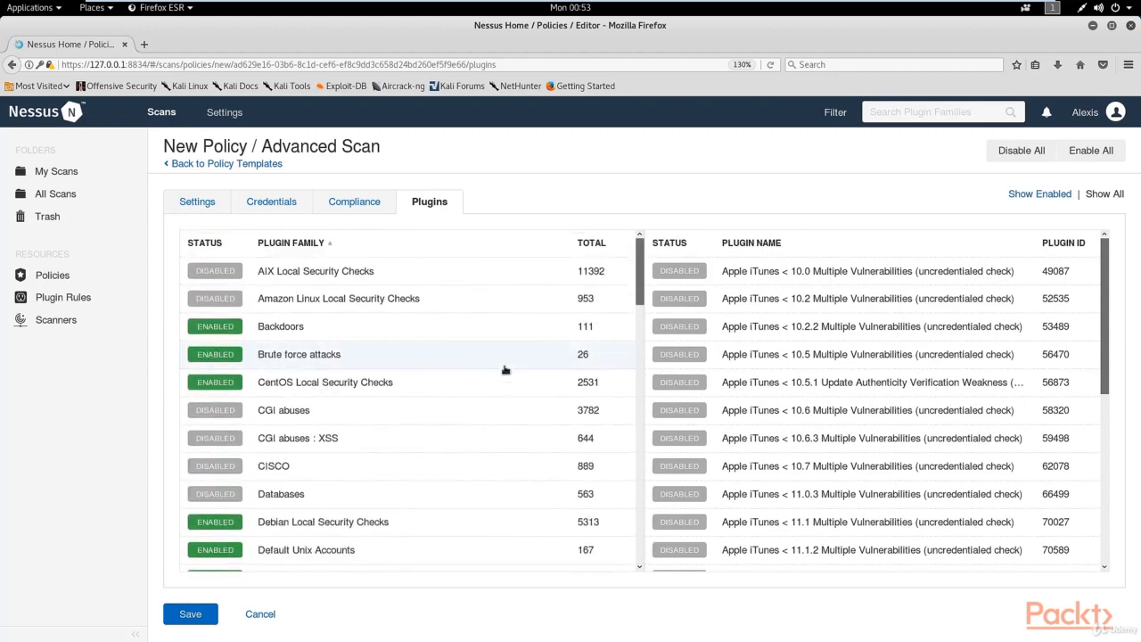
scroll(505, 369, down, 5)
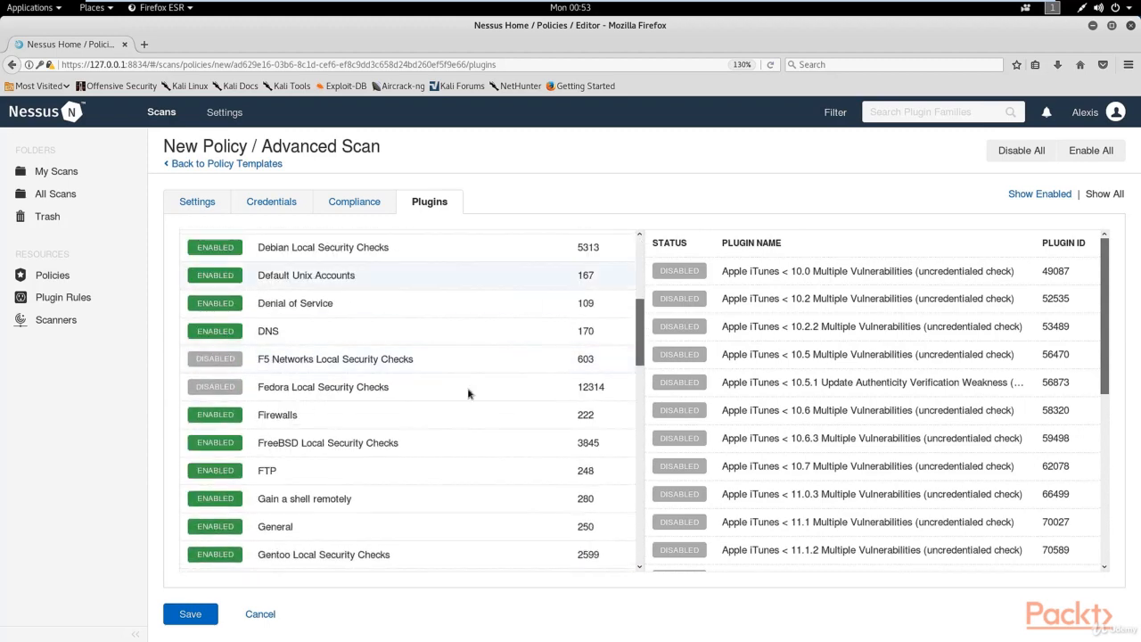
scroll(379, 437, down, 6)
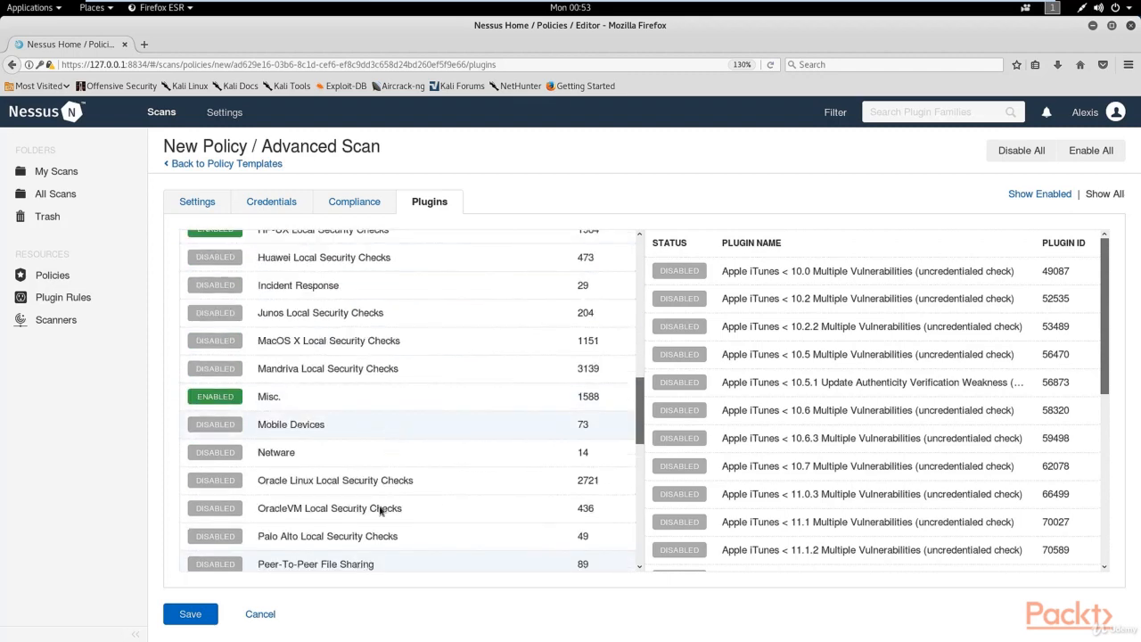
click(190, 615)
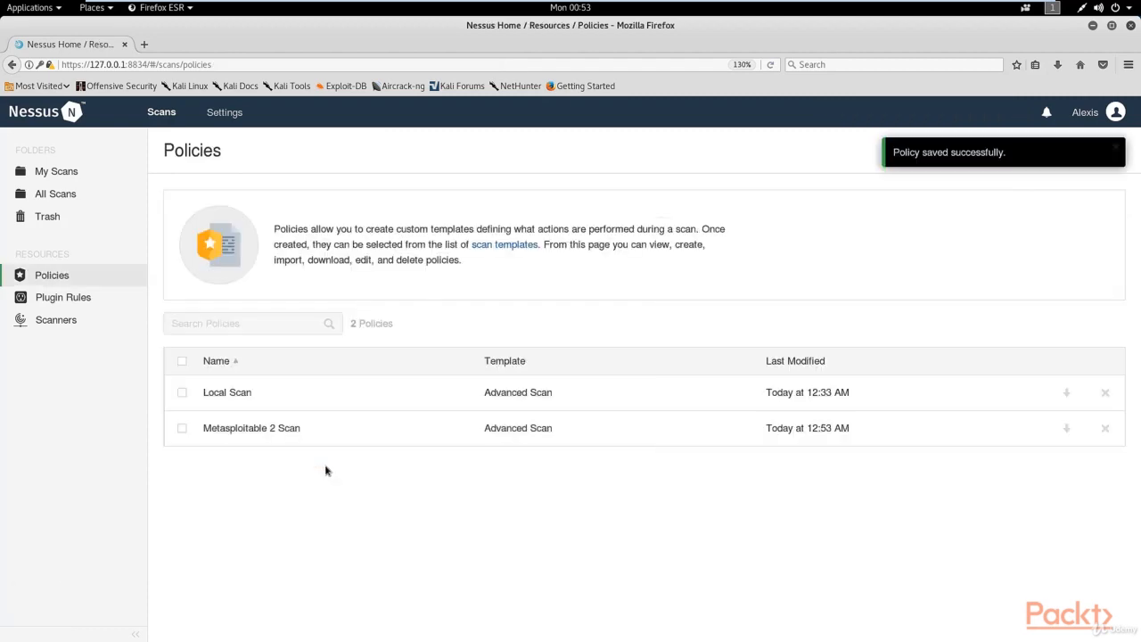
Create a new scan in My Scans from the user-defined Metasploitable 2 Scan template.
click(57, 175)
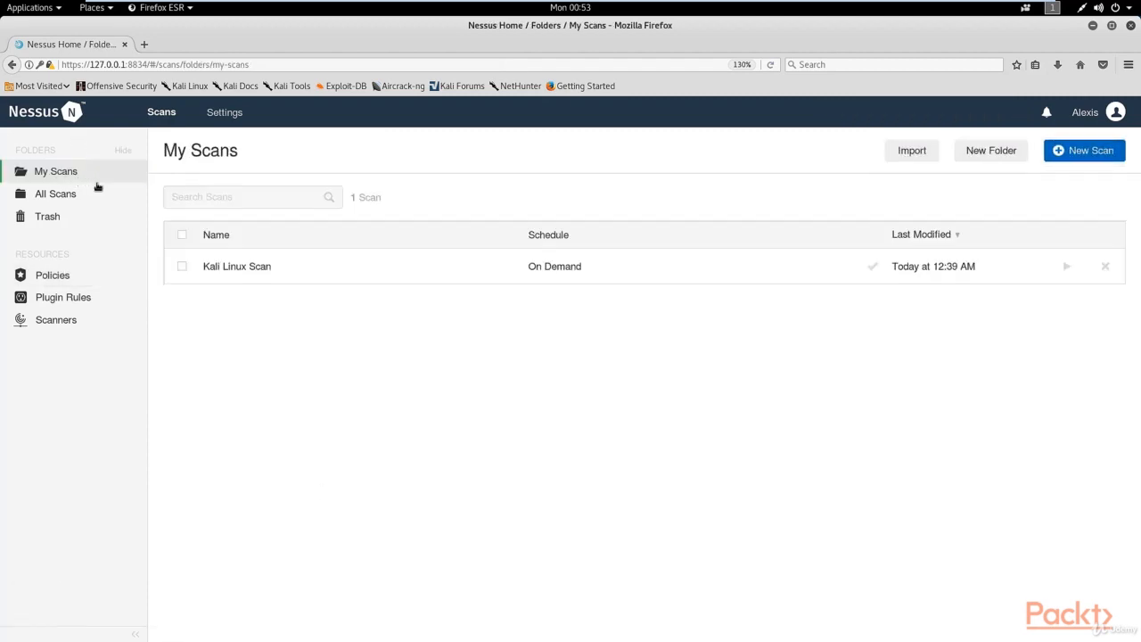
click(1092, 158)
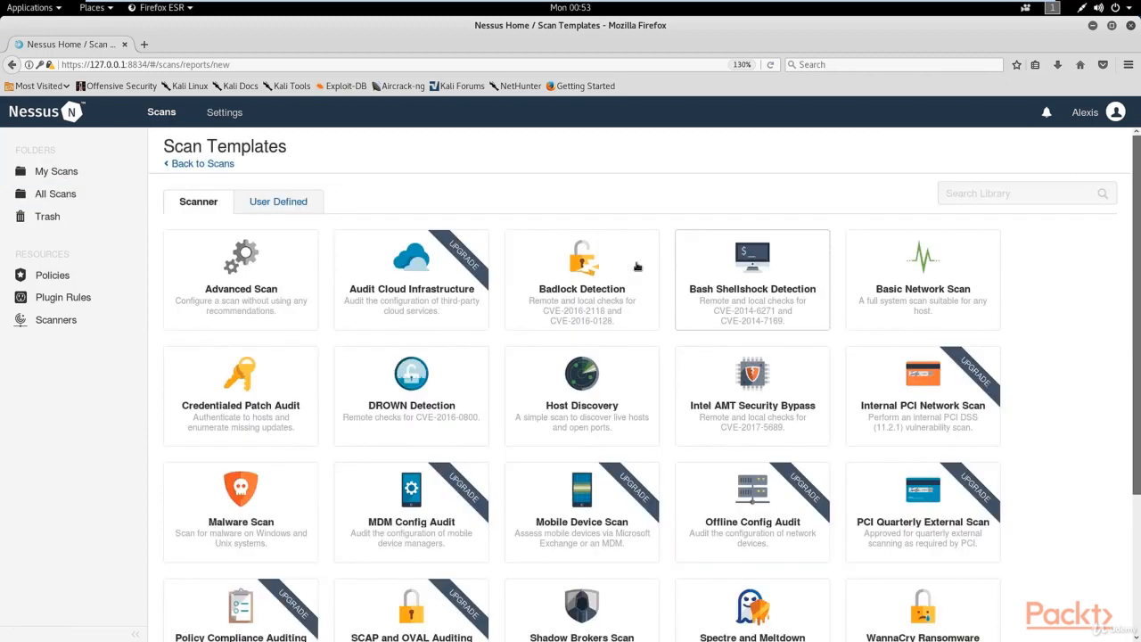
click(291, 206)
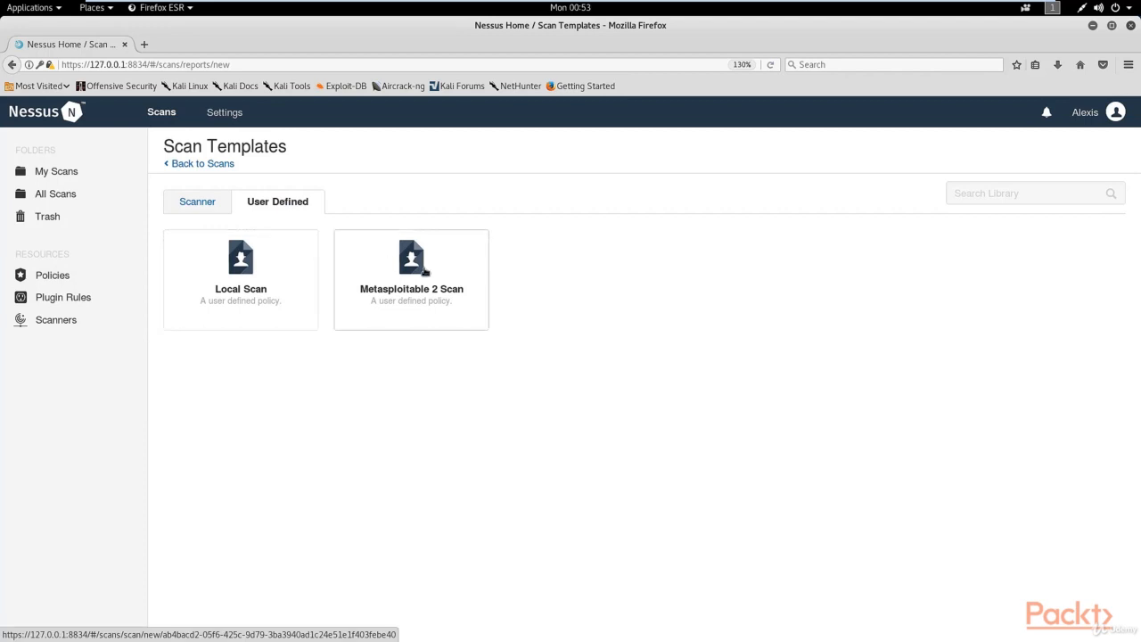
click(410, 294)
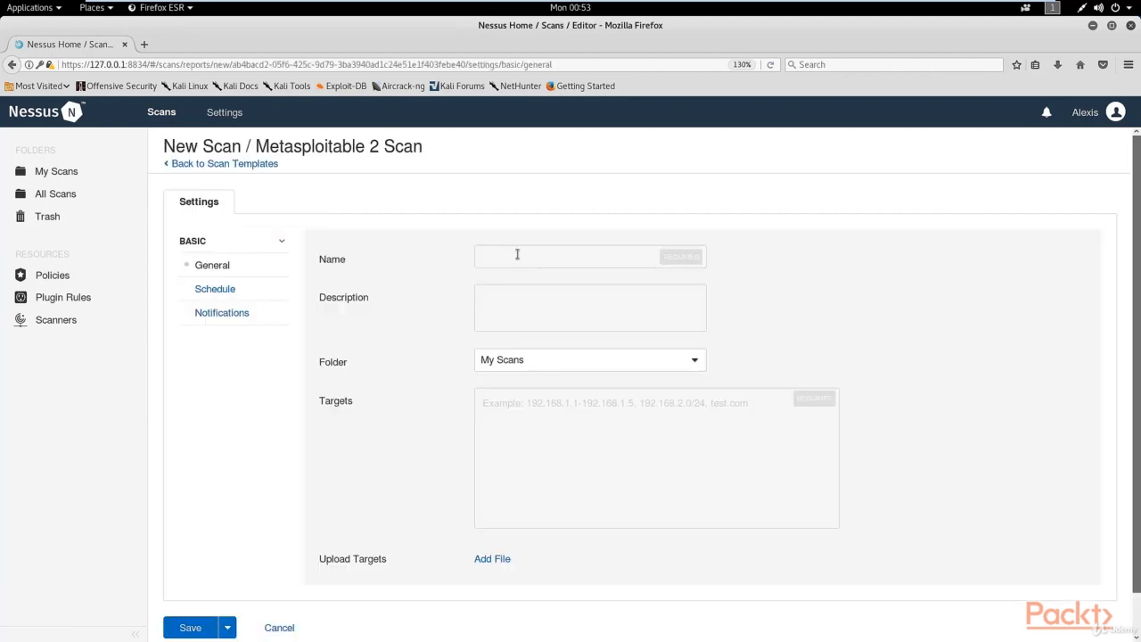
Name the new scan "Linux Scan - Metasploitable2" and leave its description empty.
click(517, 254)
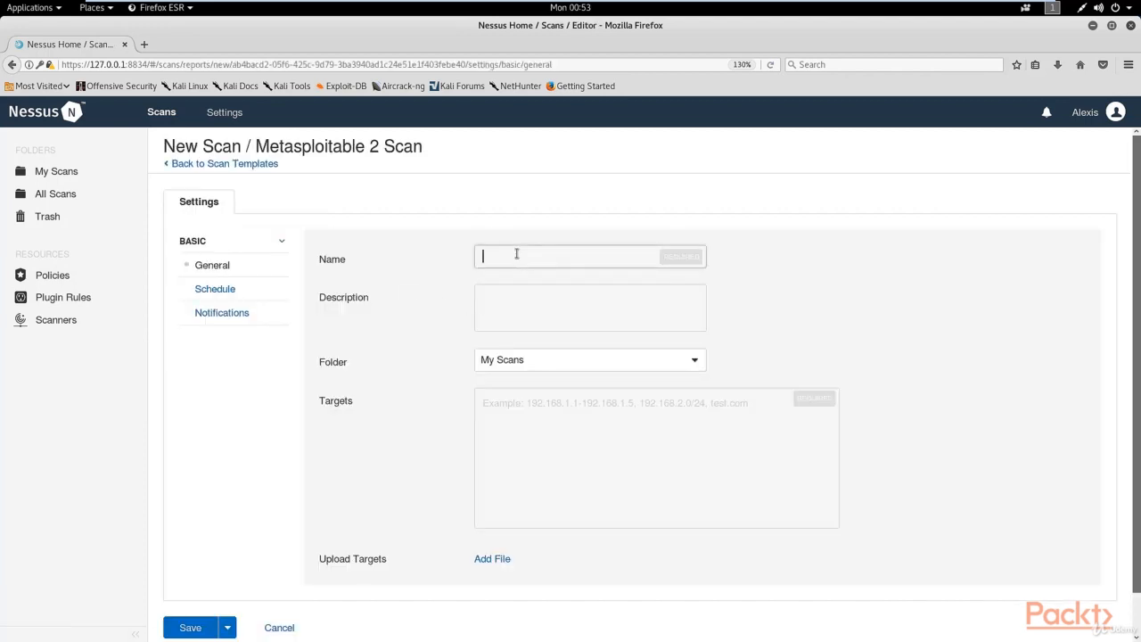
text(Linu)
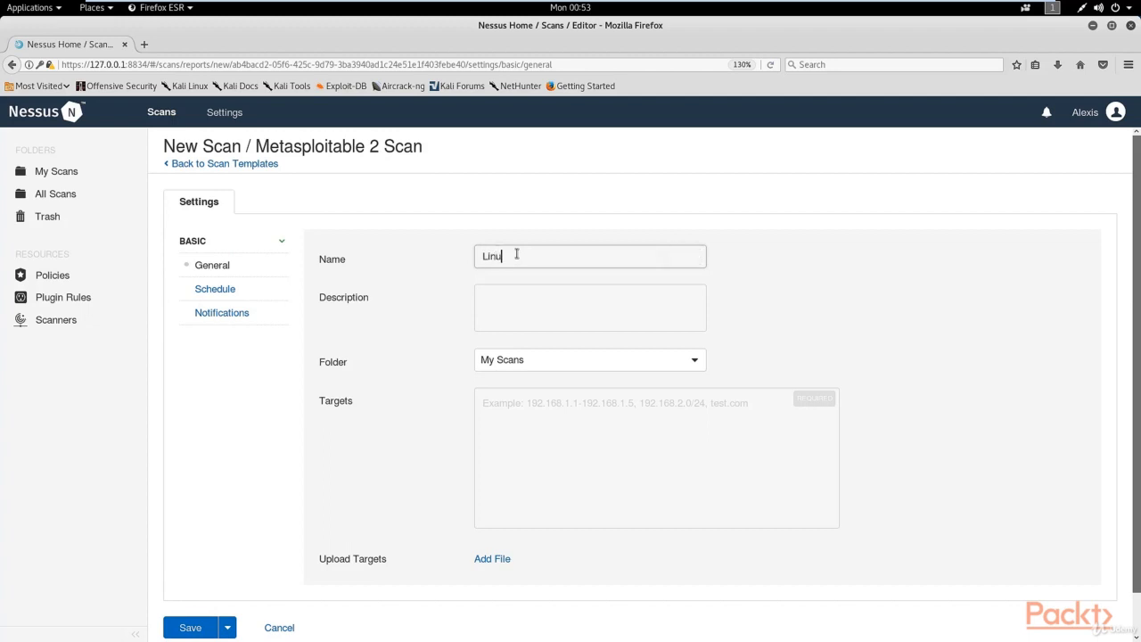
text(x Scan - Metasploitable2)
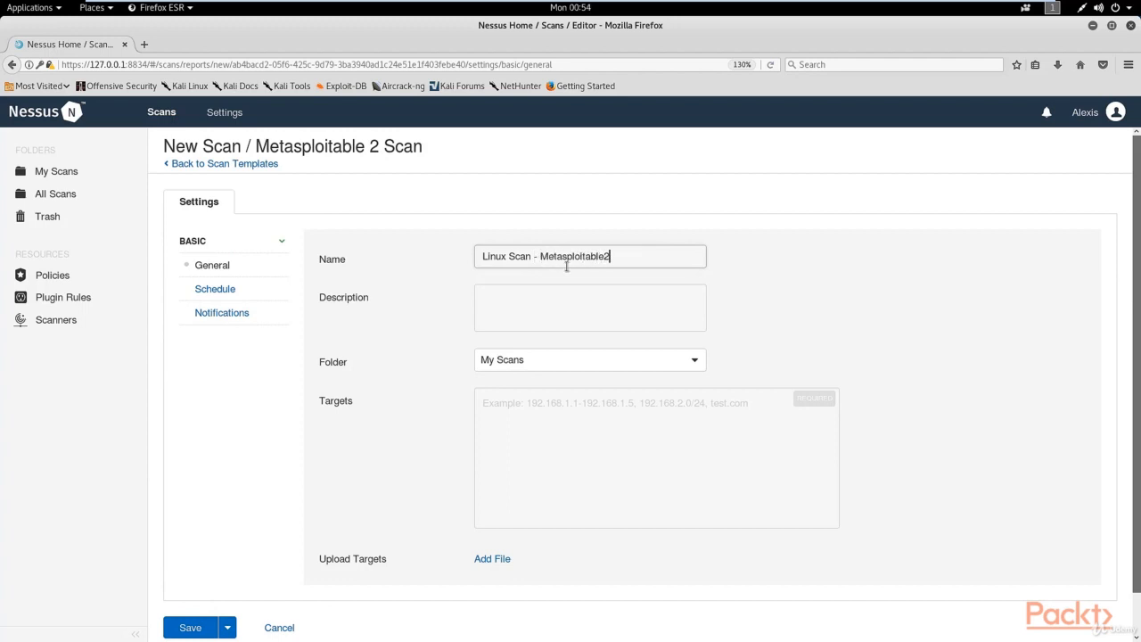
click(587, 314)
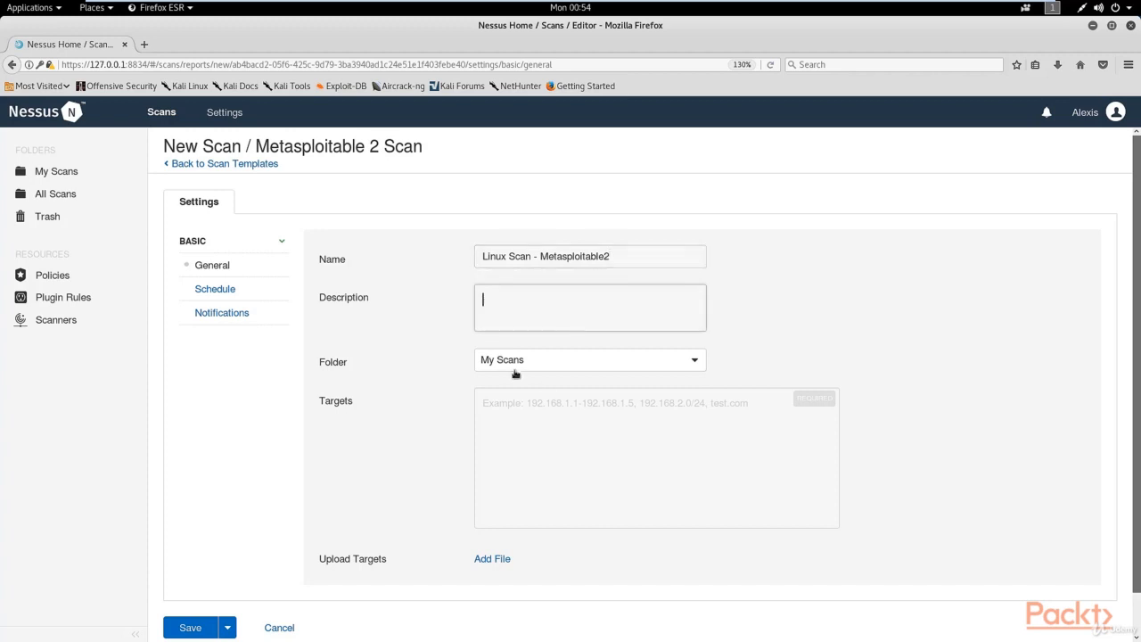
Look up the IP address in the Metasploitable2-Linux virtual machine and enter 192.168.1.107 as the scan target in the Kali virtual machine.
click(544, 409)
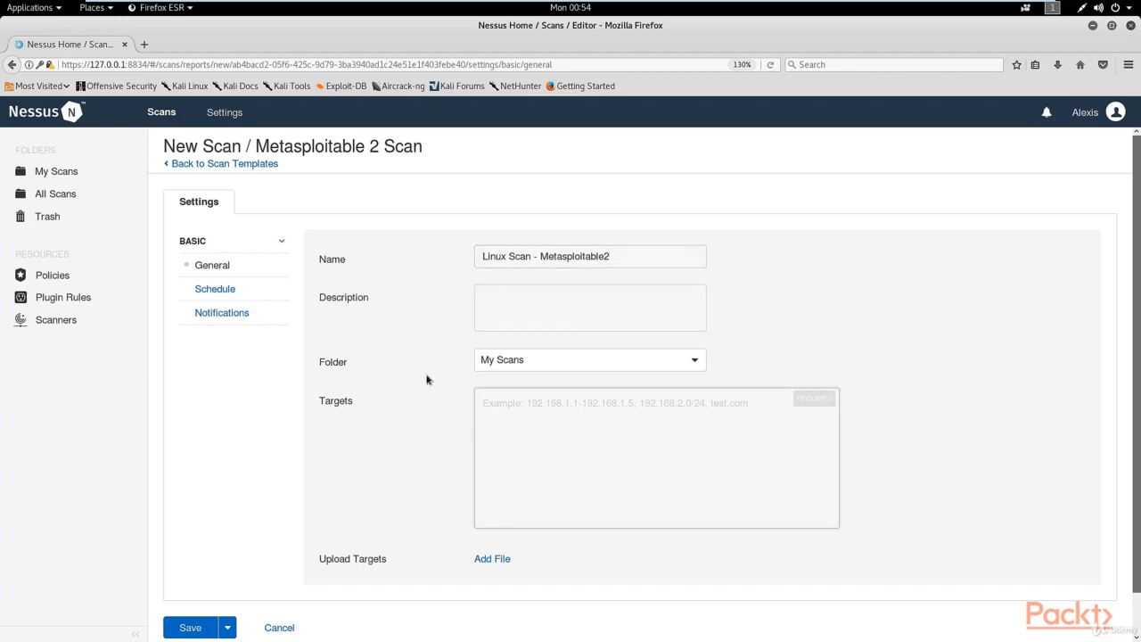
mouse_move(677, 3)
click(535, 7)
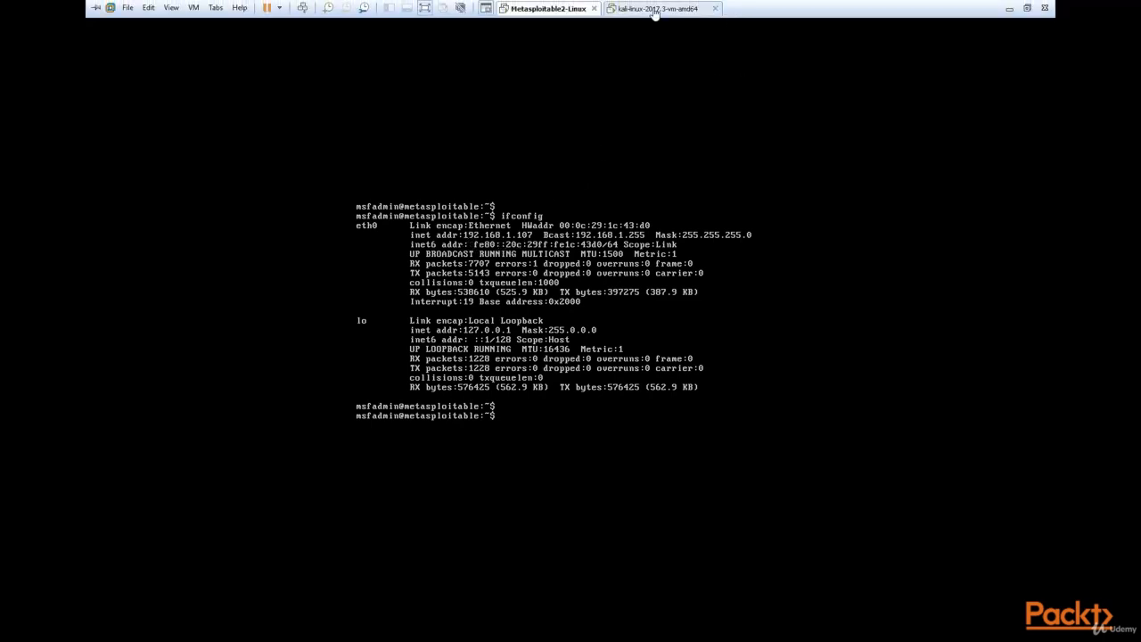
click(655, 9)
click(527, 399)
text(1)
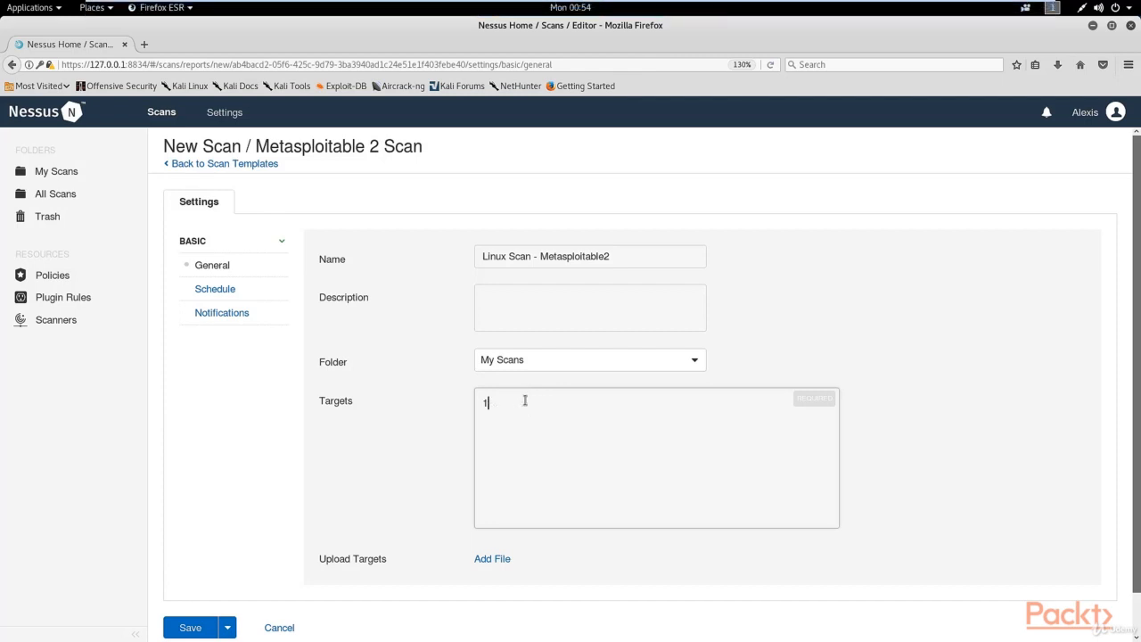
text(92.168.1.)
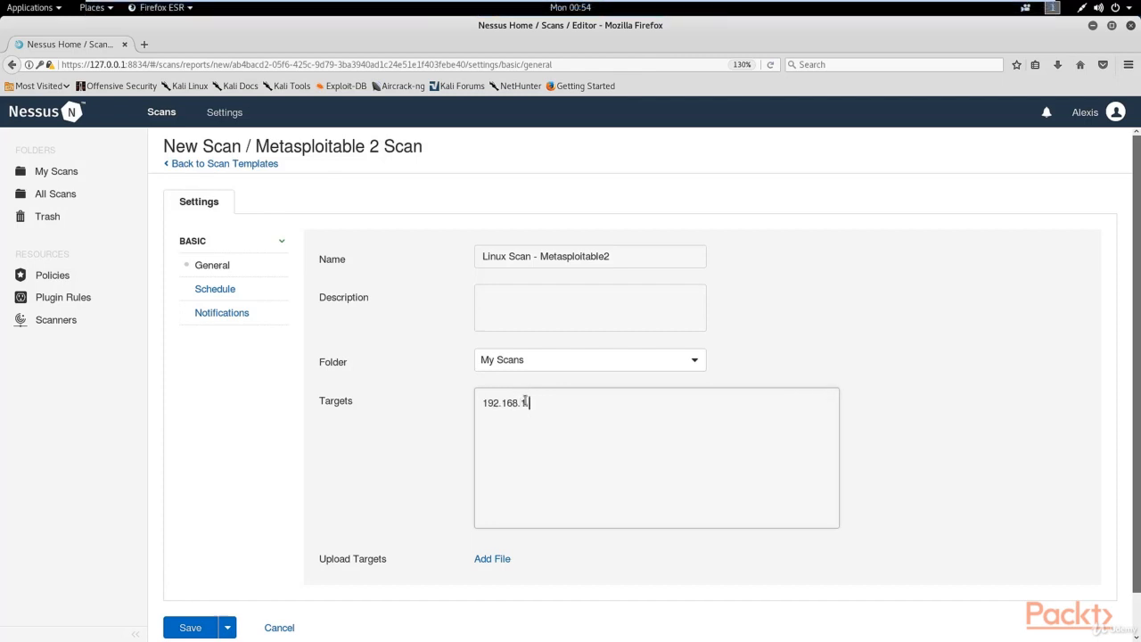
text(107)
Save the Linux Scan - Metasploitable2 scan and launch it from My Scans.
scroll(600, 429, down, 1)
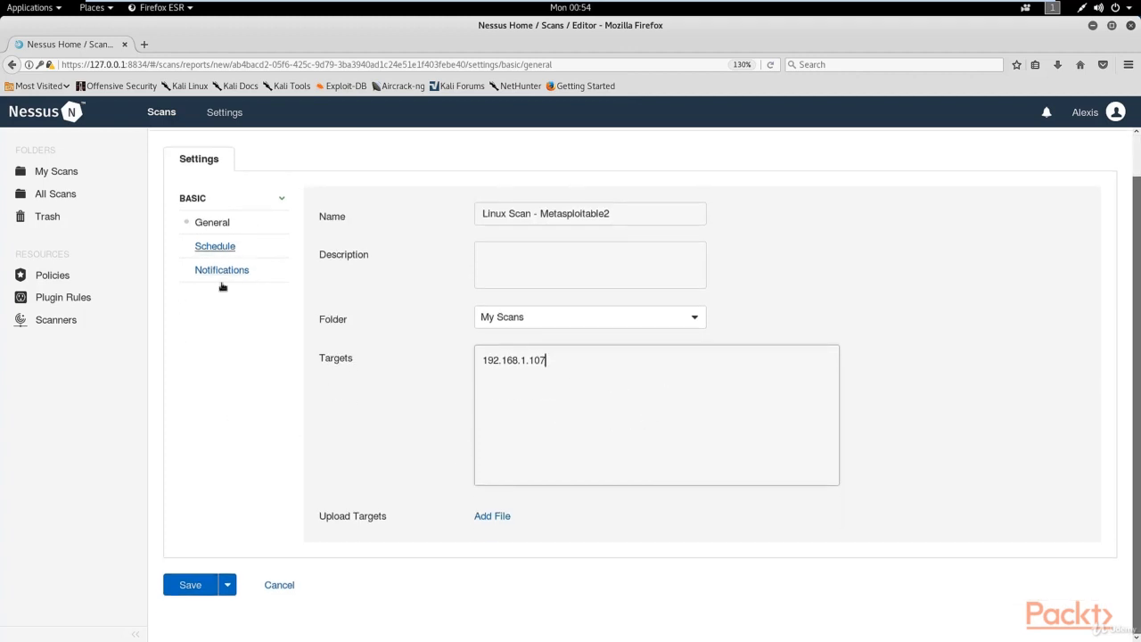
click(201, 588)
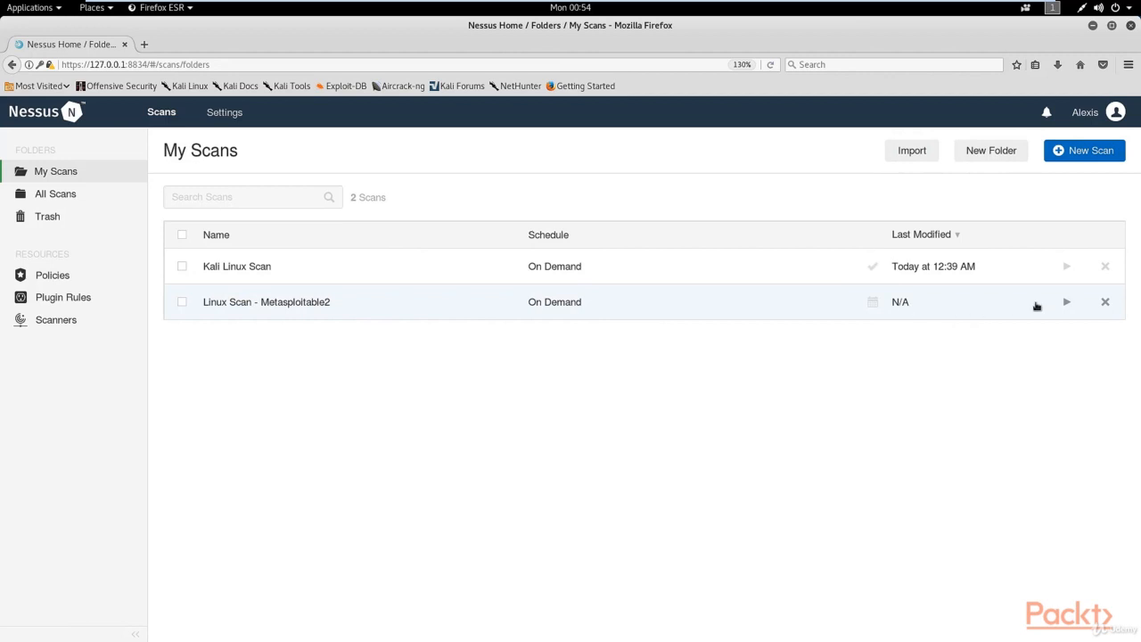
click(1067, 304)
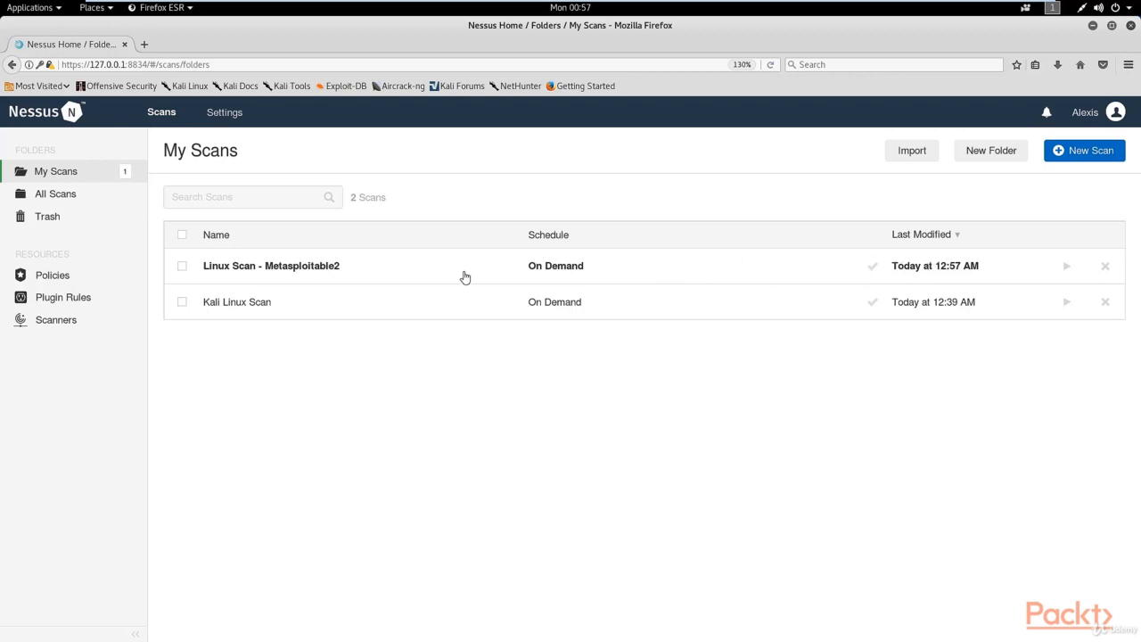
Open the completed Linux Scan - Metasploitable2 results and look through the most severe vulnerabilities.
click(507, 279)
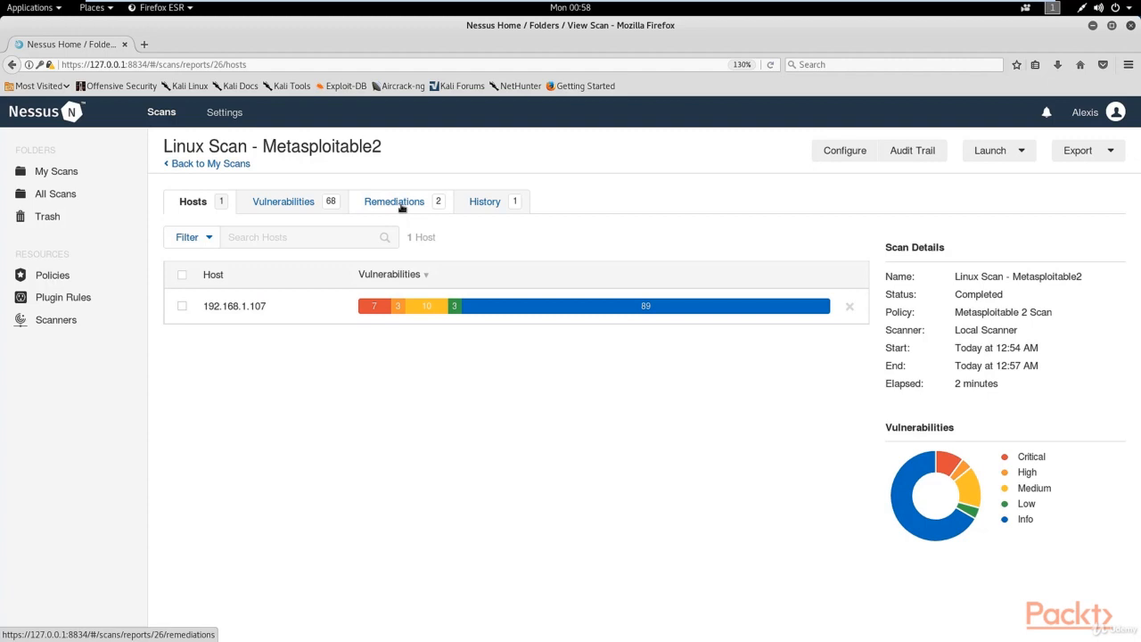
click(301, 205)
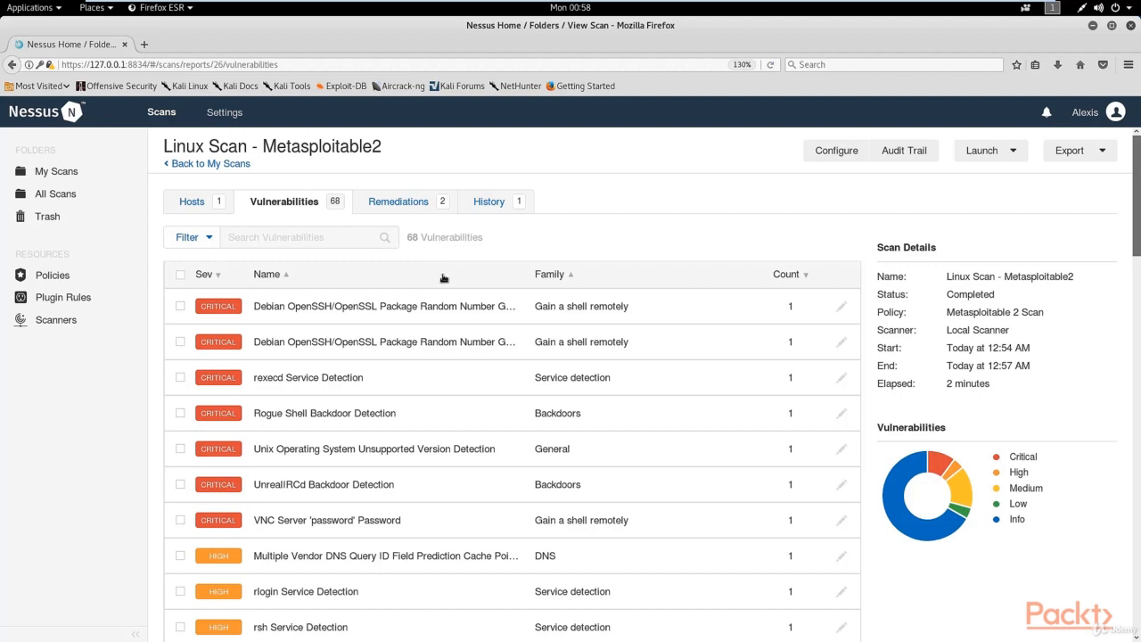
scroll(444, 281, down, 3)
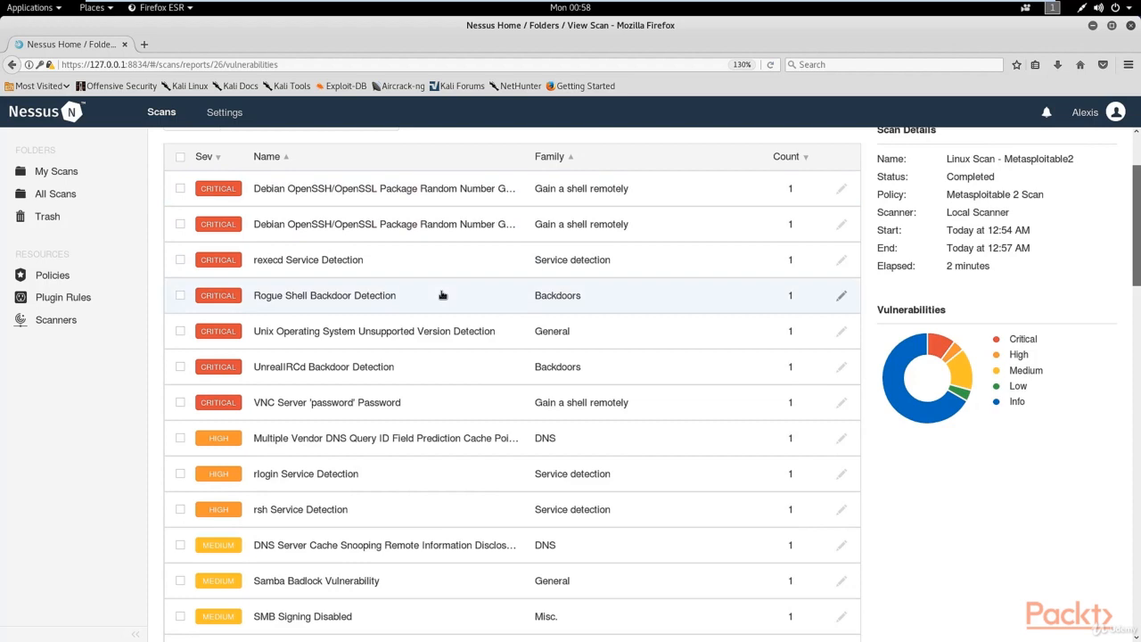
Open the critical VNC server weak-password vulnerability and examine its description, solution and output.
click(331, 409)
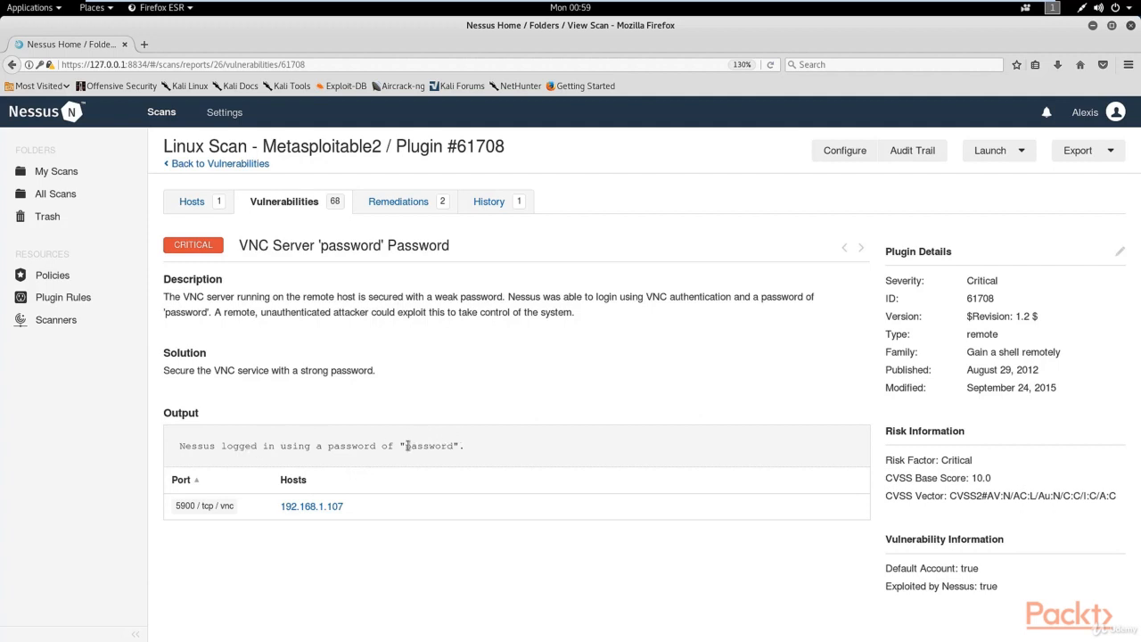
drag(406, 445, 450, 445)
click(527, 436)
Return to the scan's vulnerabilities list and look through the high, medium and low severity findings.
click(309, 209)
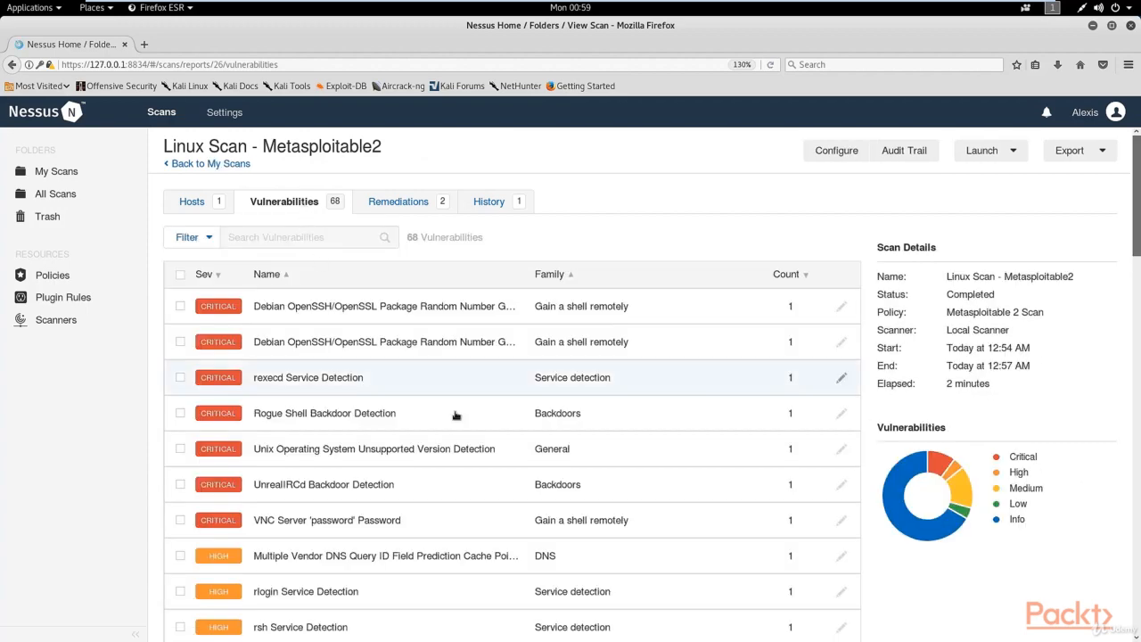
scroll(452, 427, down, 3)
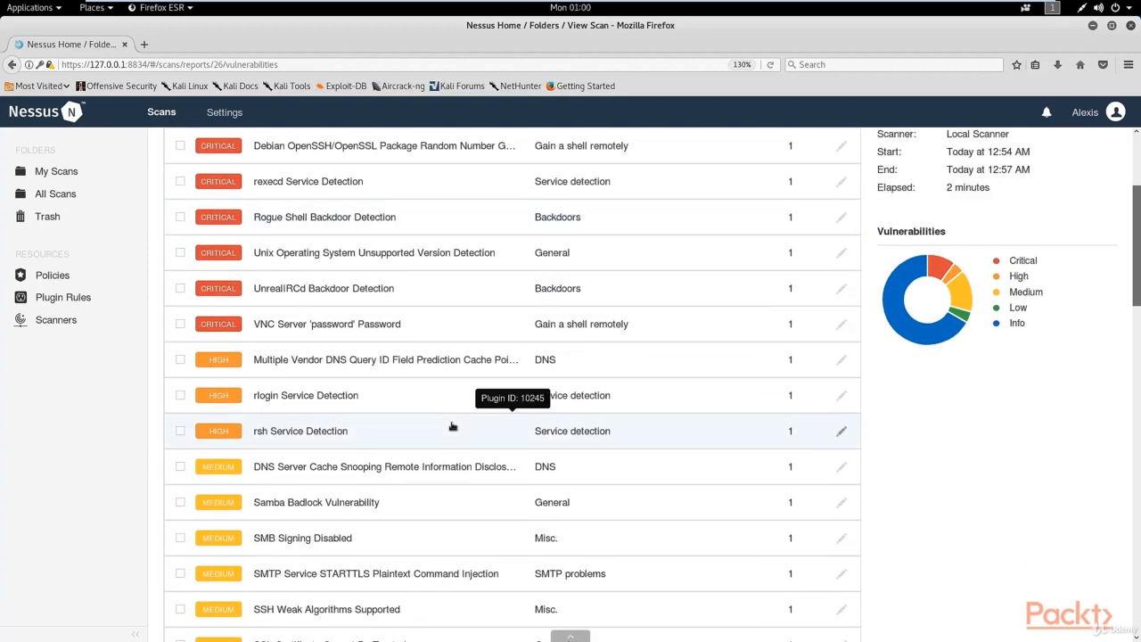
scroll(453, 426, down, 2)
scroll(452, 426, down, 3)
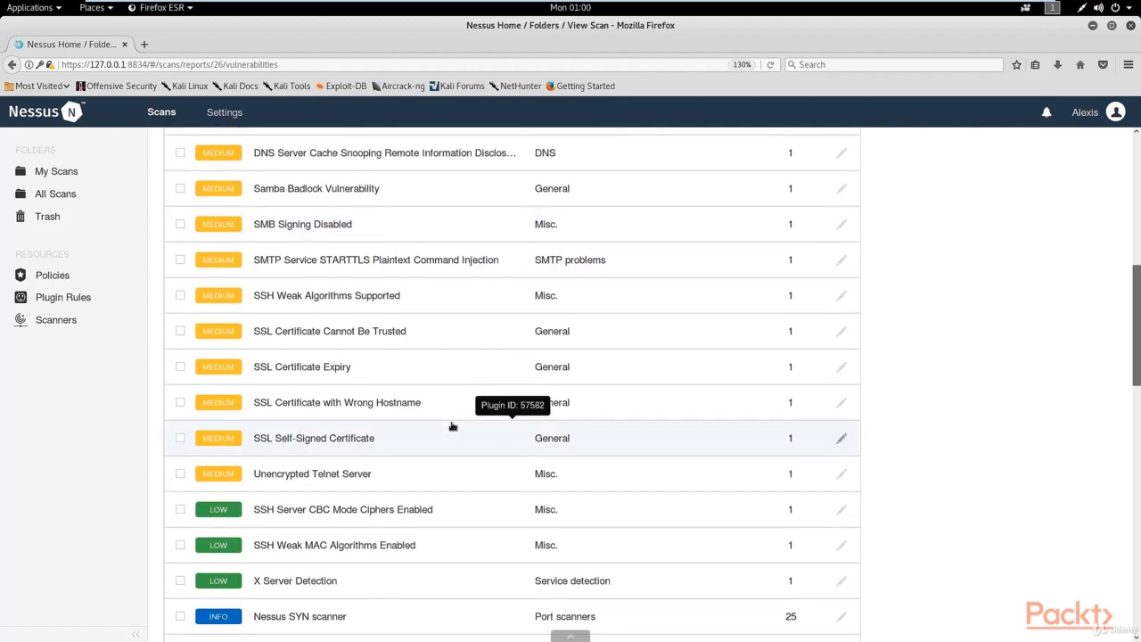
Examine the medium-severity Samba Badlock Vulnerability's description, solution and output, and return to the scan's full vulnerabilities list.
scroll(453, 426, up, 1)
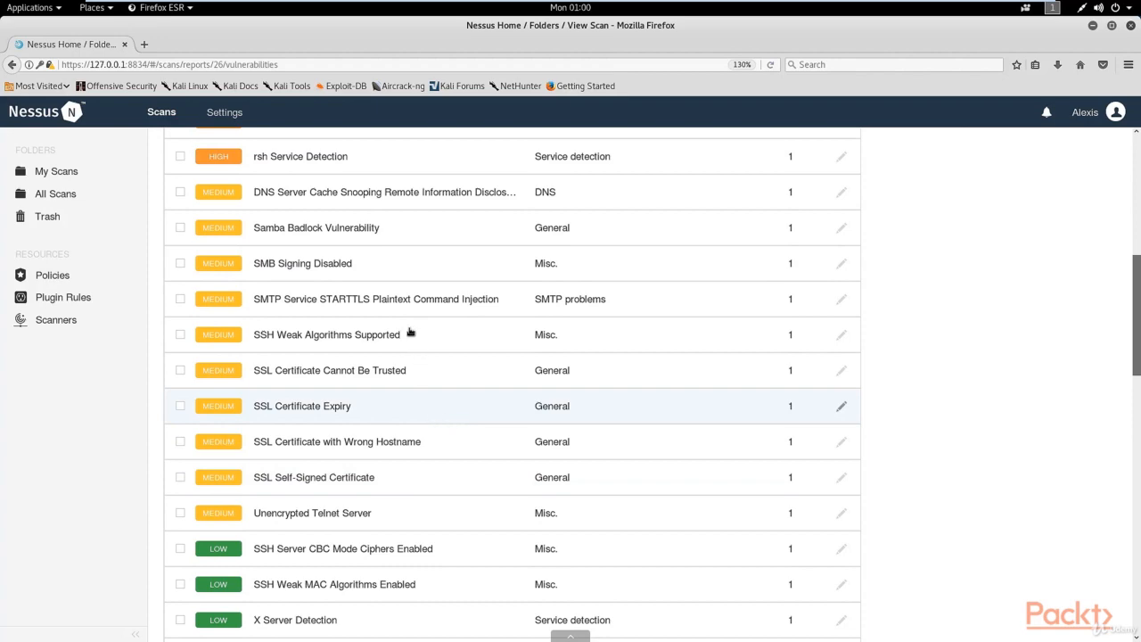
click(341, 237)
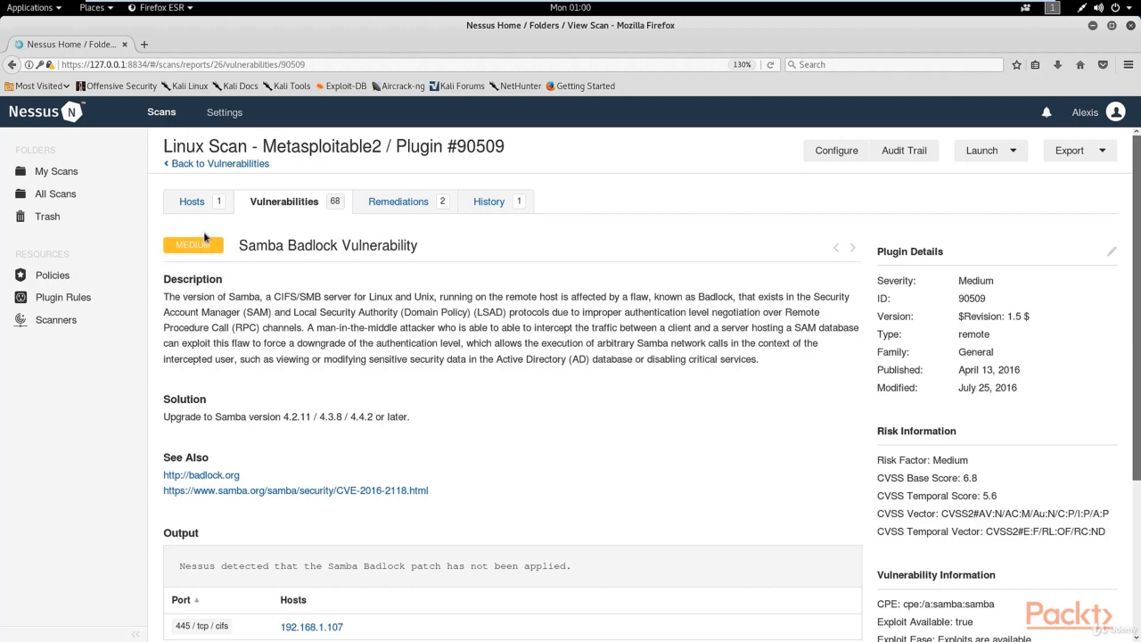
click(265, 212)
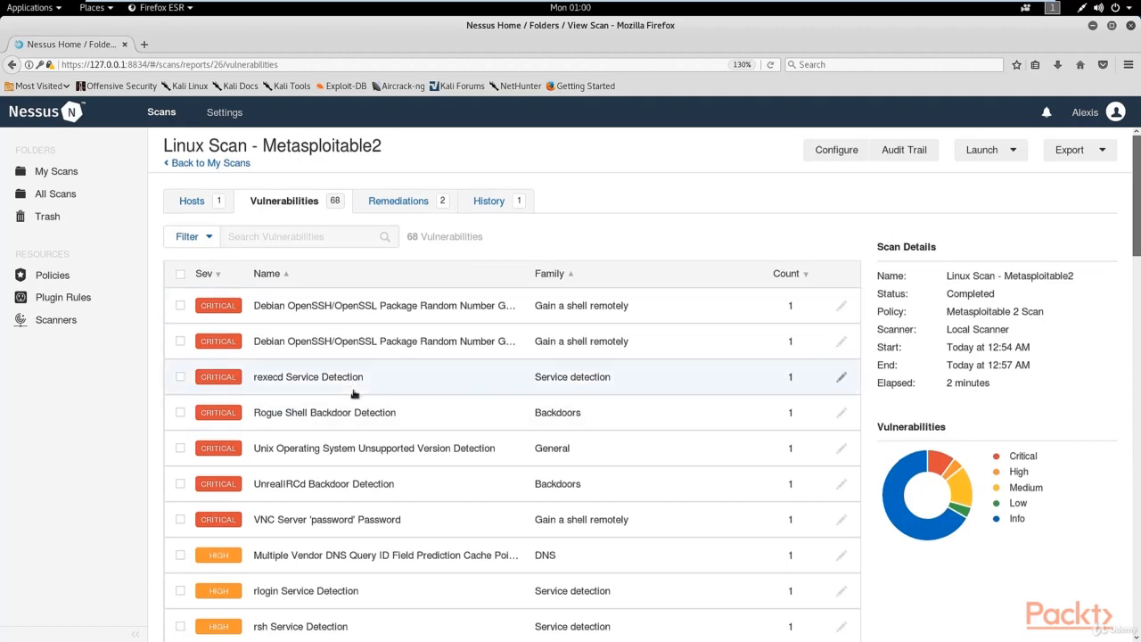
scroll(357, 379, down, 5)
scroll(363, 368, up, 5)
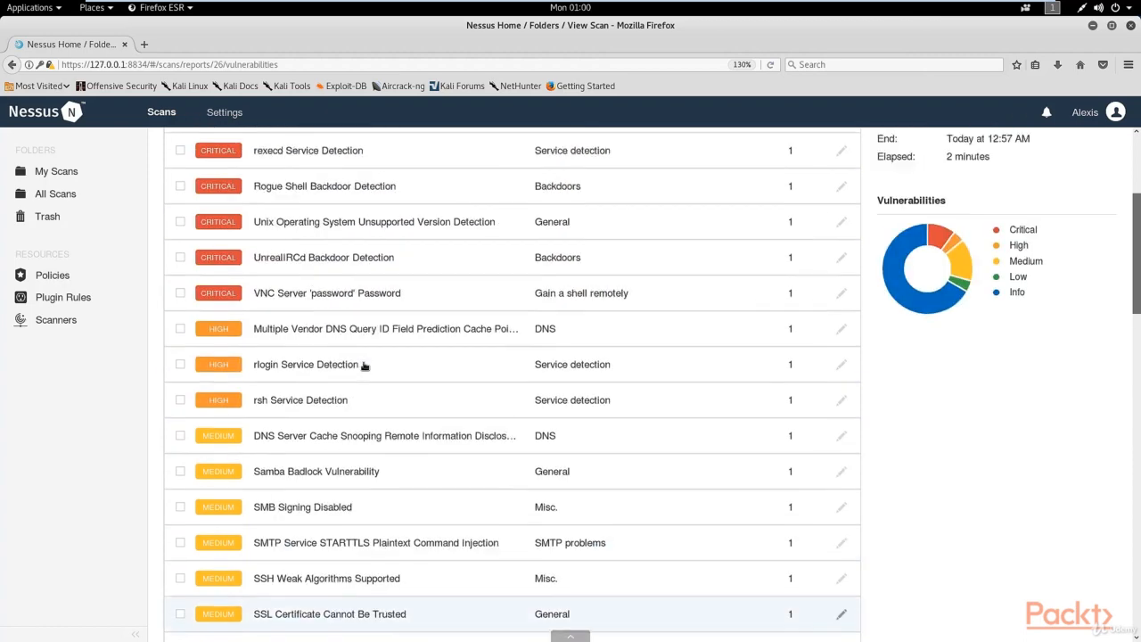
scroll(370, 364, up, 1)
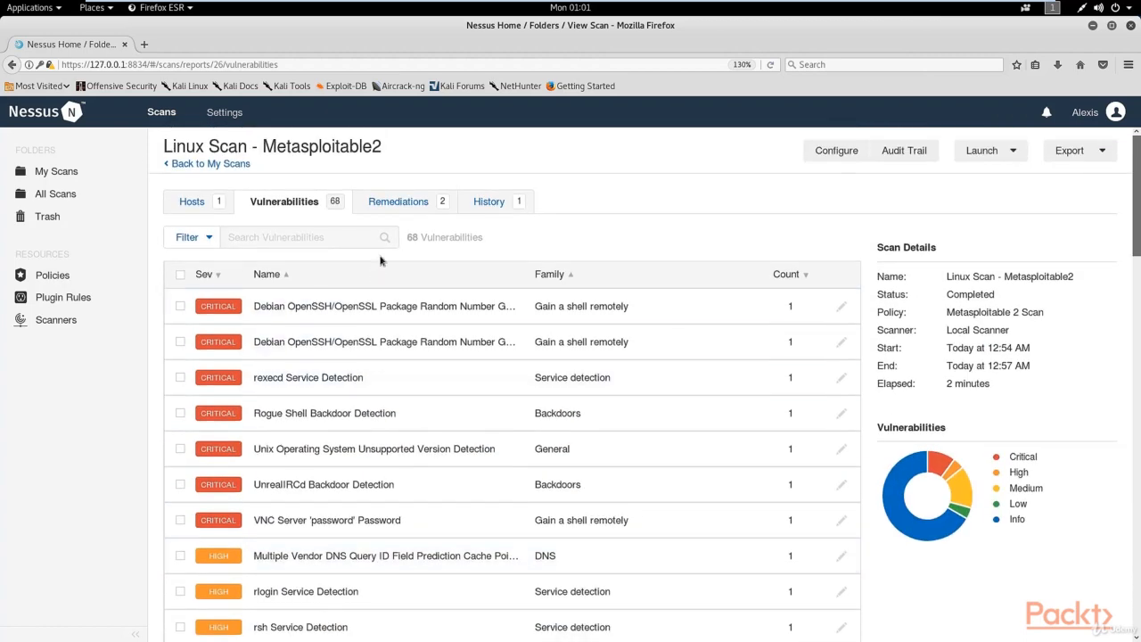
Review the remediation actions suggested for the Linux Scan - Metasploitable2 scan and go back over its vulnerabilities list.
click(406, 202)
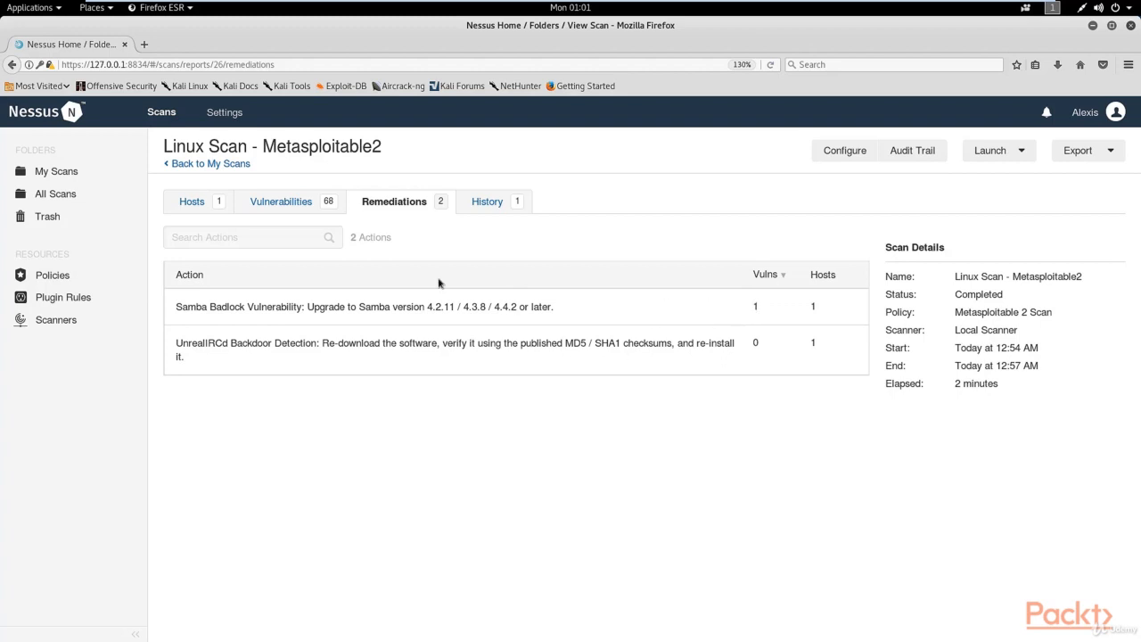
click(308, 206)
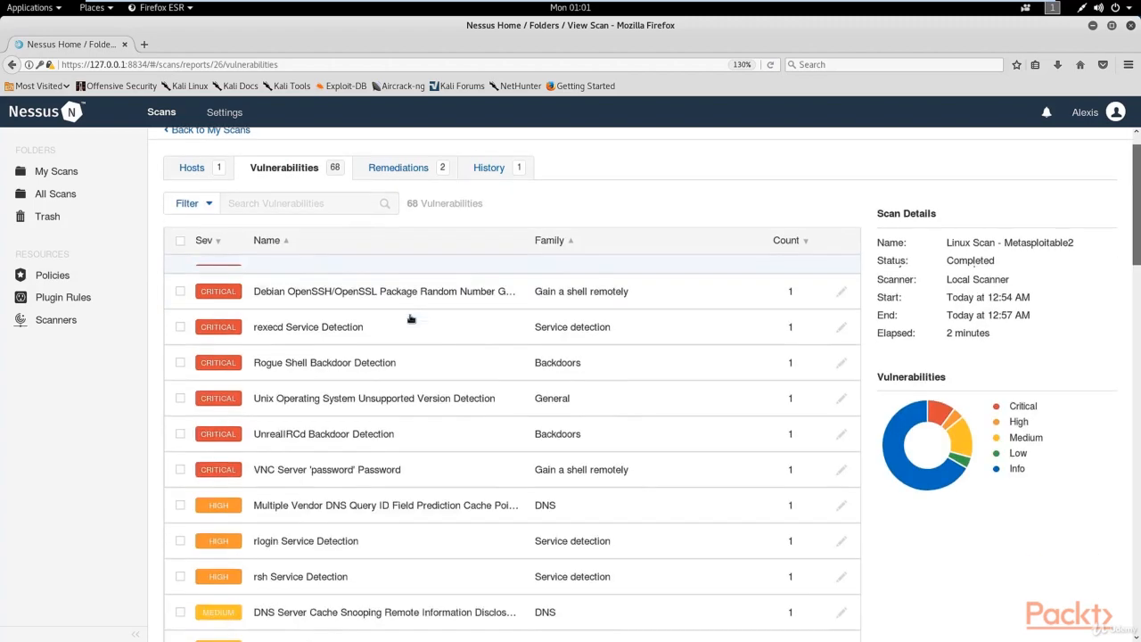
scroll(410, 318, down, 3)
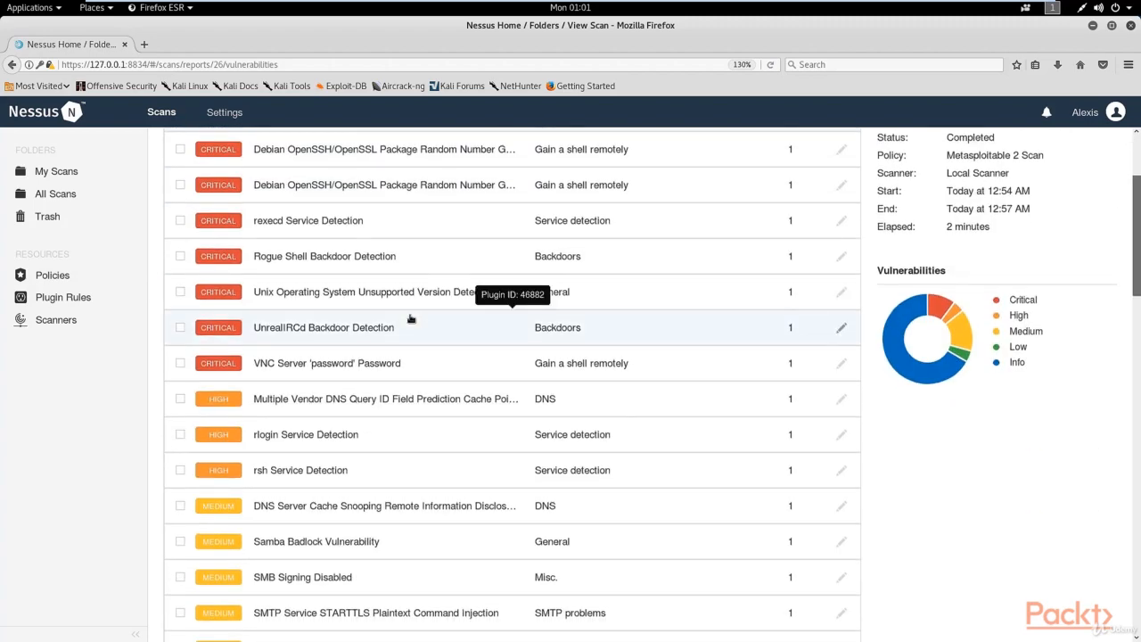
scroll(441, 334, up, 3)
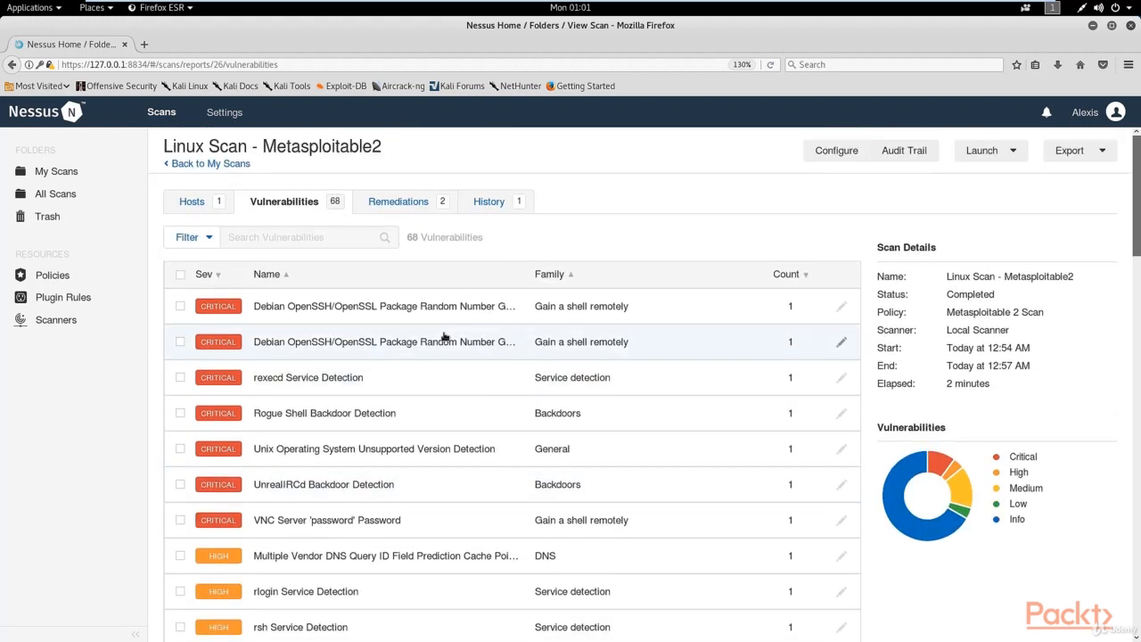